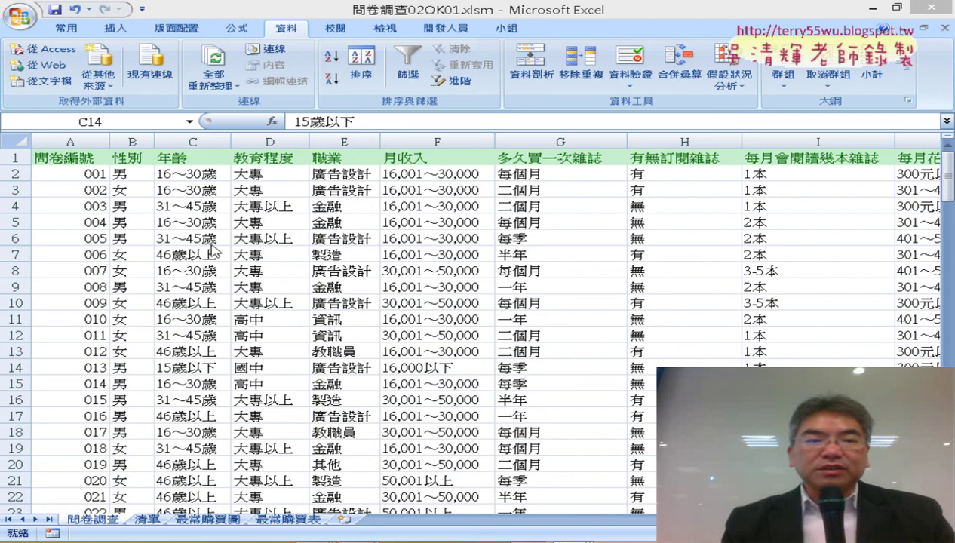
Step: Insert a pivot table from 問卷調查!$A$1:$O$151 onto a new worksheet
click(184, 218)
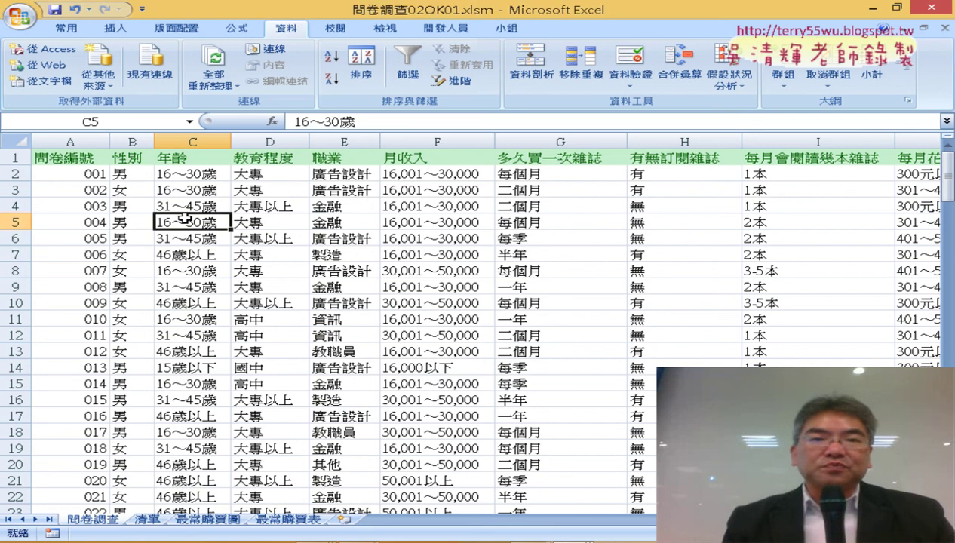
click(115, 28)
click(34, 86)
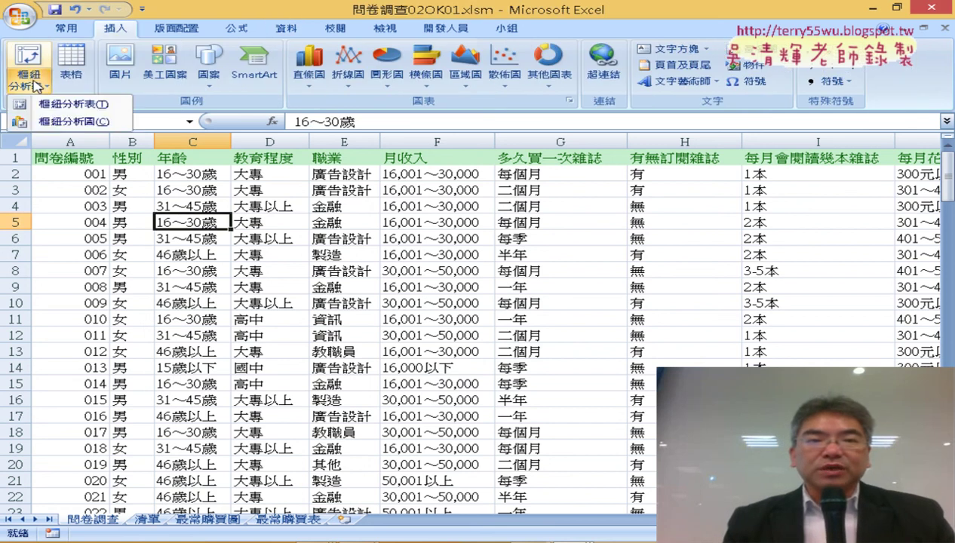
click(38, 101)
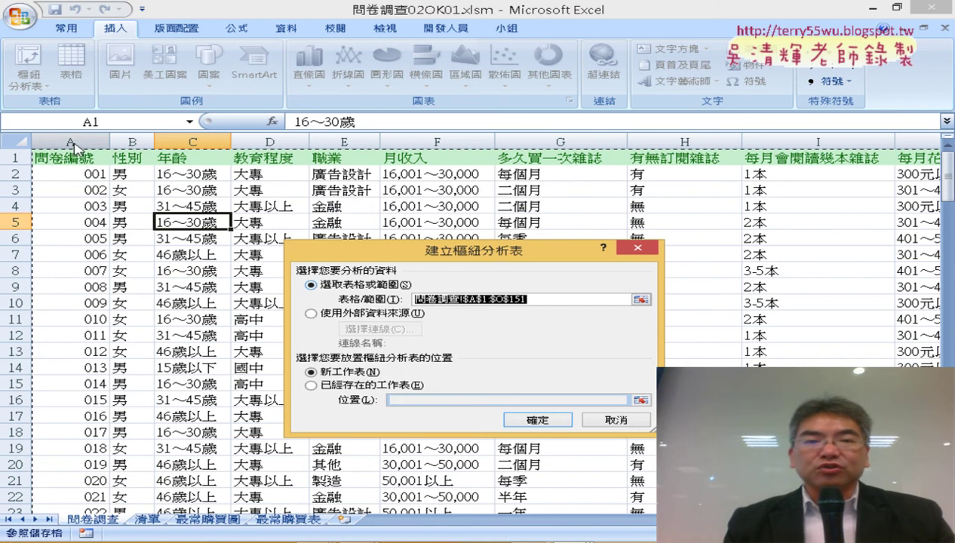
click(541, 420)
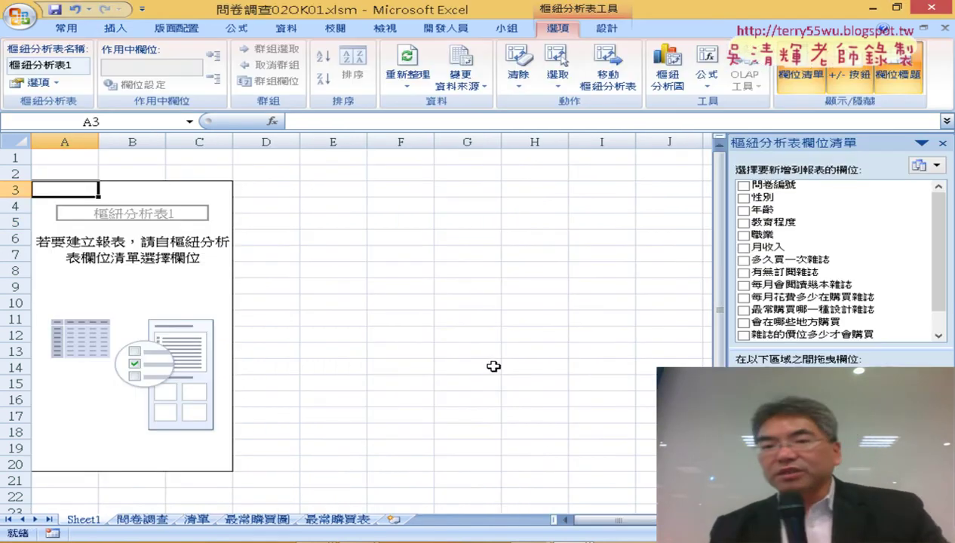
Step: Put 性別 in the row labels and count 性別 in Values (女 62, 男 88)
click(771, 199)
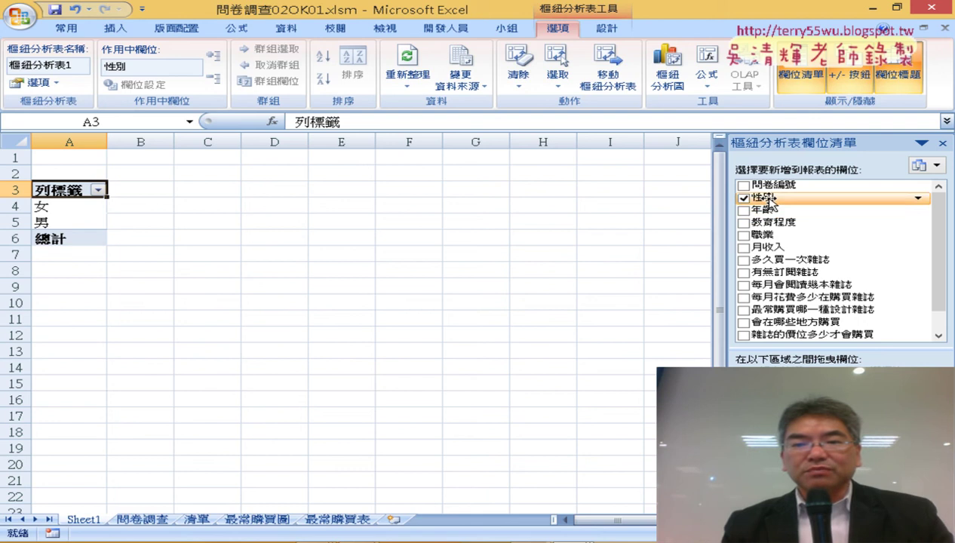
drag(764, 198, 891, 491)
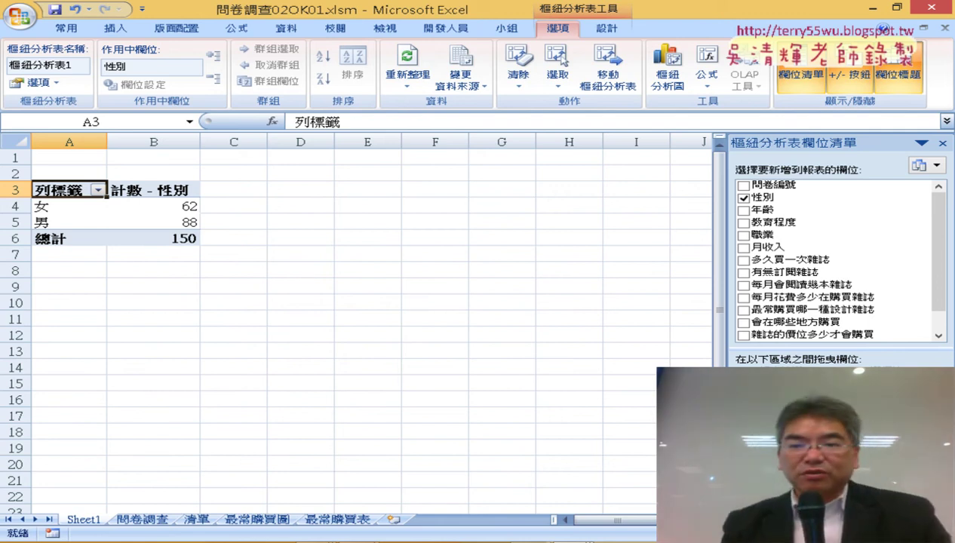
Step: Show the 性別 count as percent of total (41.33%, 58.67%), then select B4:B6
right_click(815, 273)
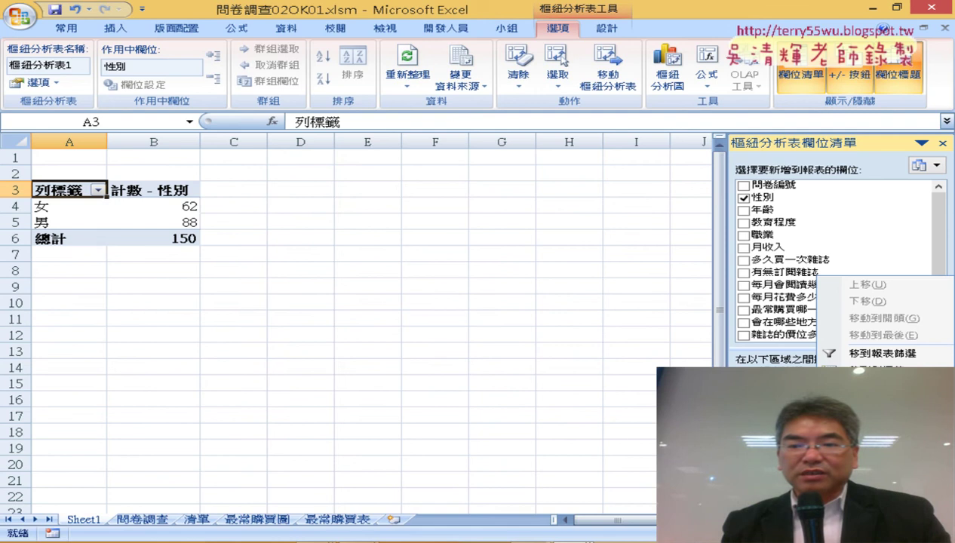
click(876, 441)
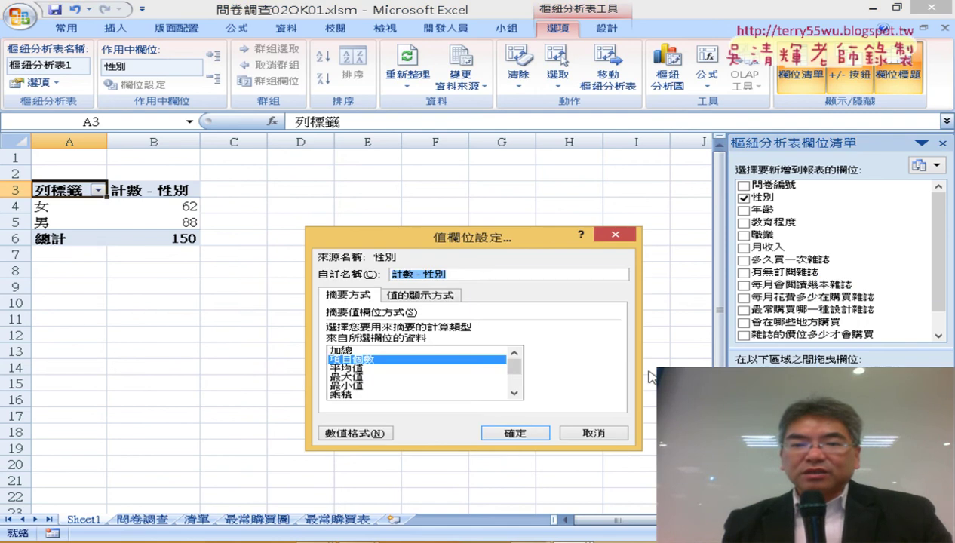
click(412, 298)
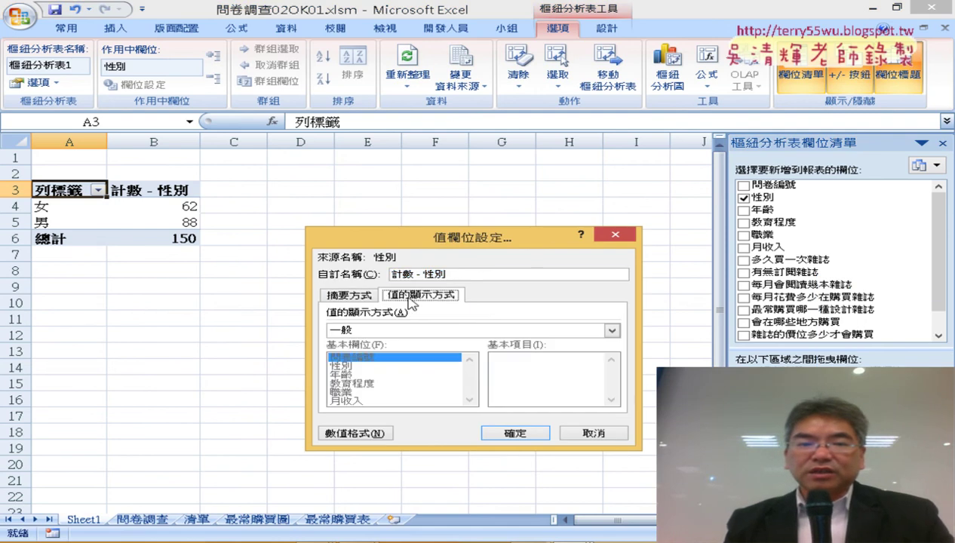
click(412, 332)
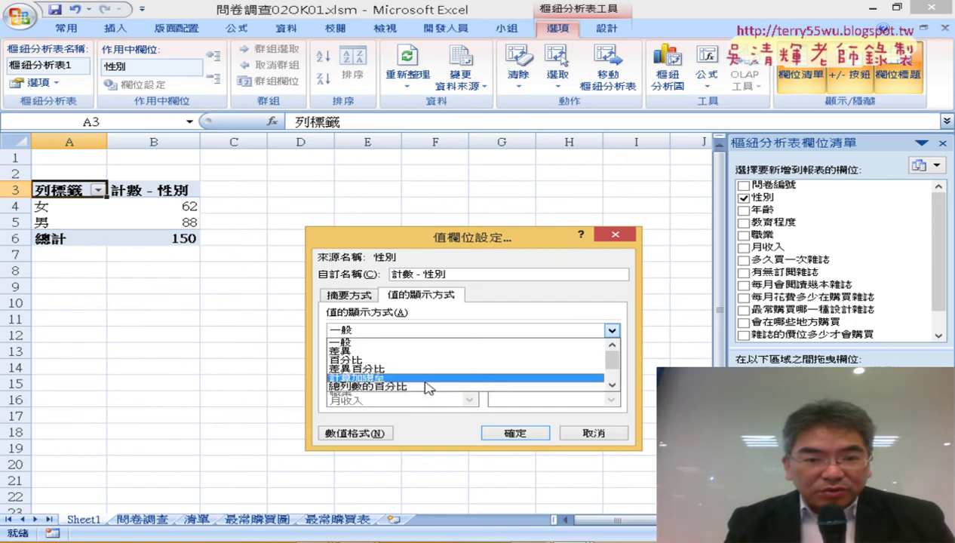
click(613, 386)
click(612, 386)
click(613, 386)
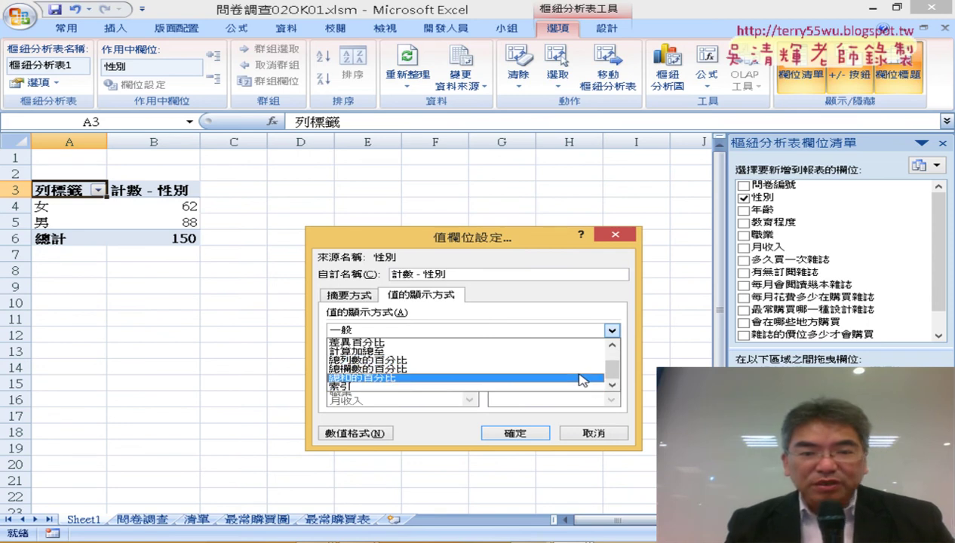
click(580, 378)
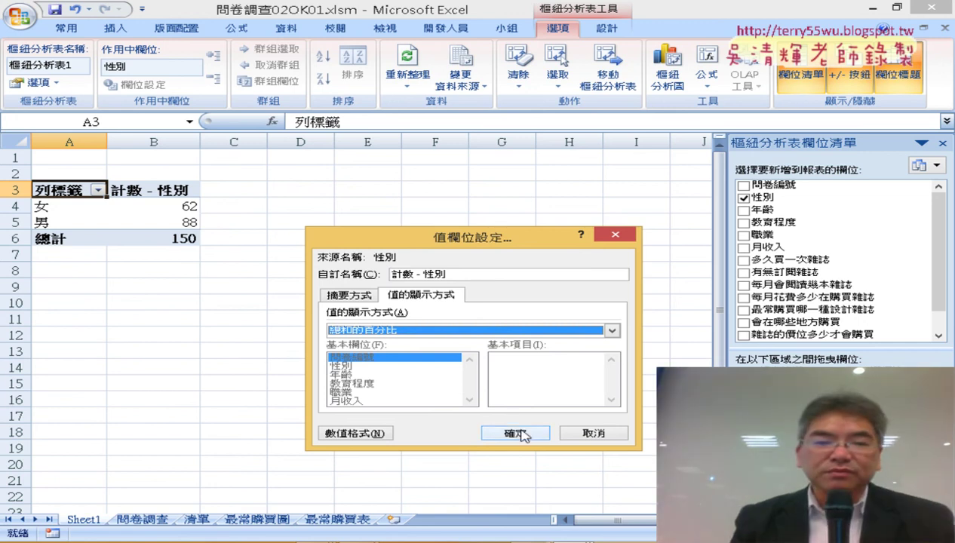
click(521, 435)
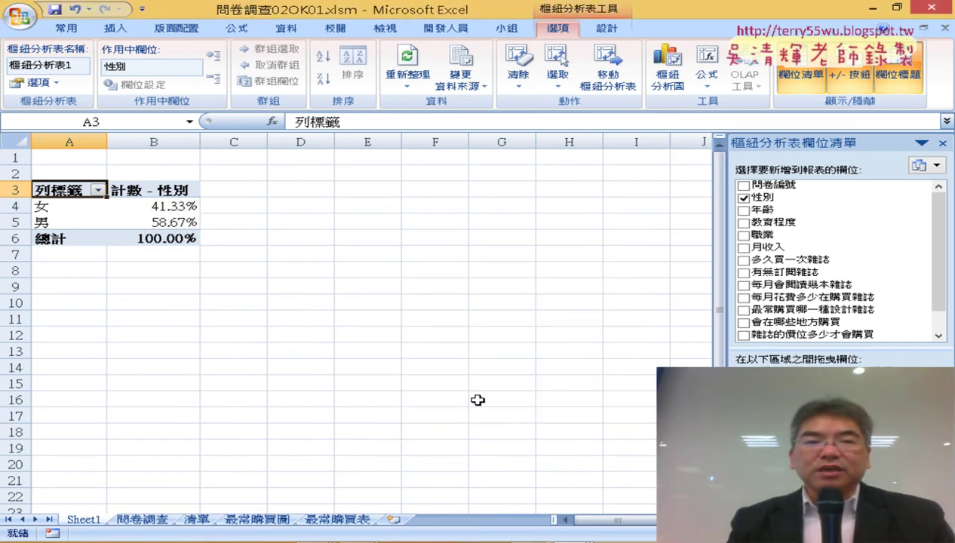
drag(180, 202, 166, 235)
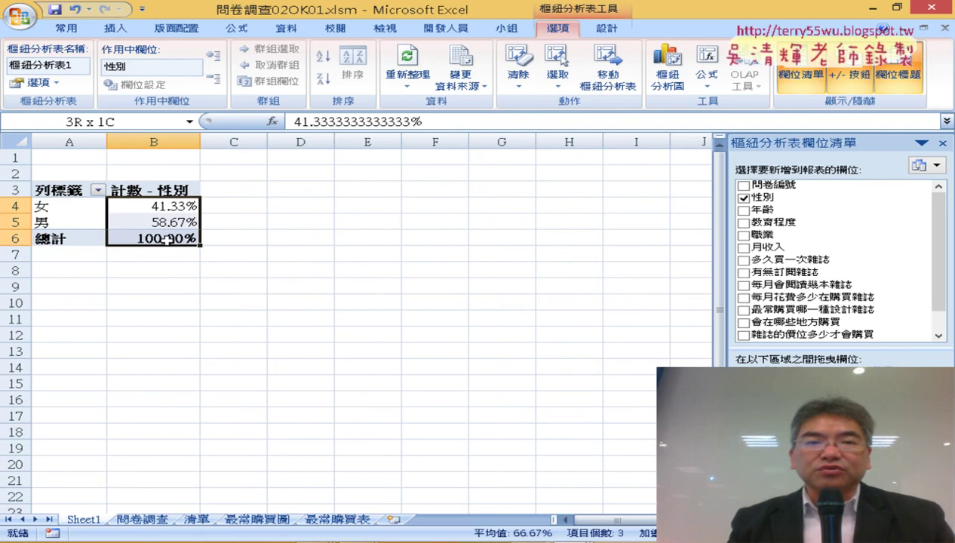
Step: Round the percentages to 41% and 59%, and add a second count of 性別 to Values
click(72, 29)
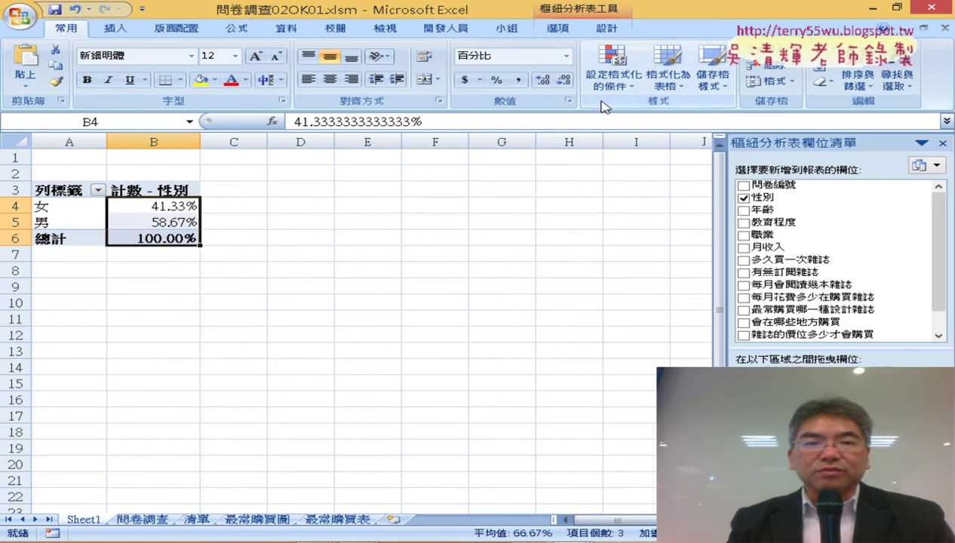
click(565, 81)
click(565, 81)
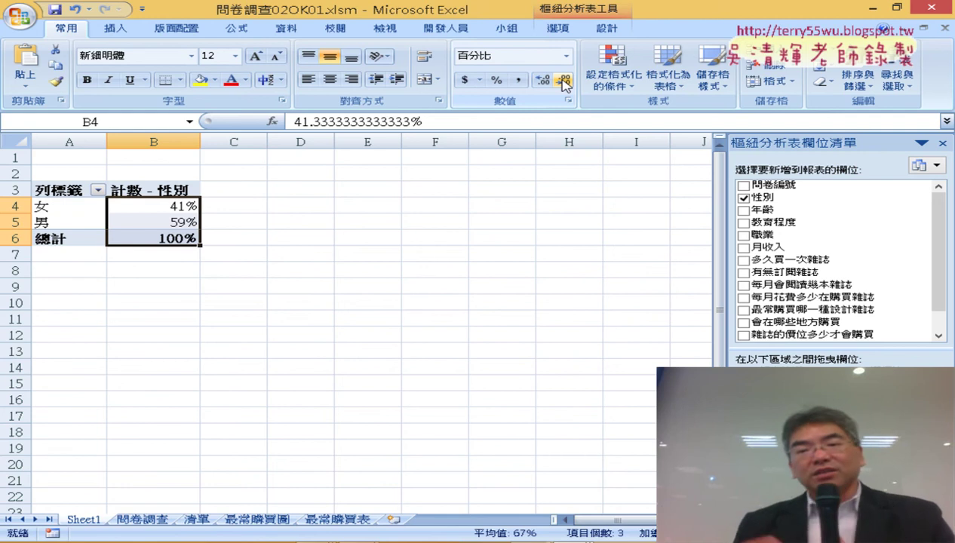
mouse_move(762, 197)
mouse_down()
mouse_move(785, 218)
mouse_move(792, 336)
mouse_up()
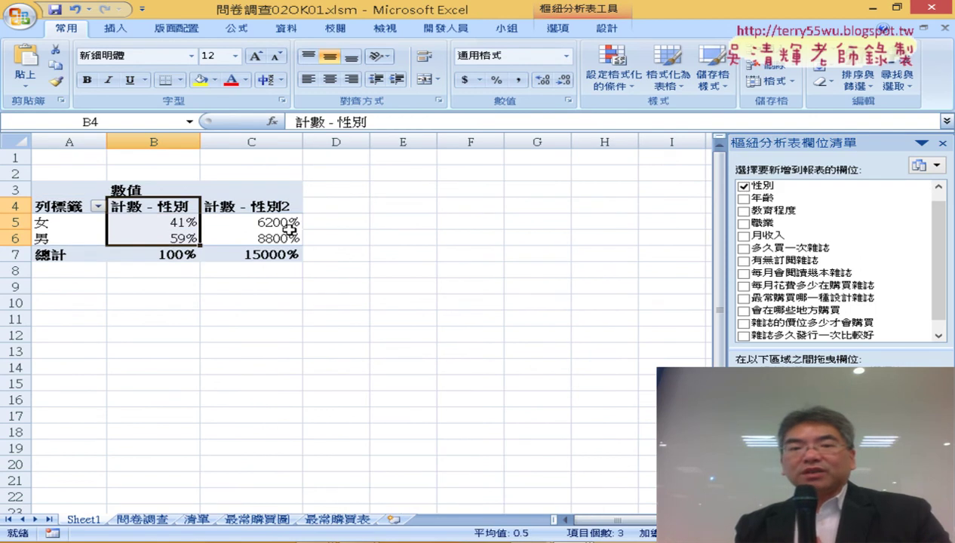
click(253, 142)
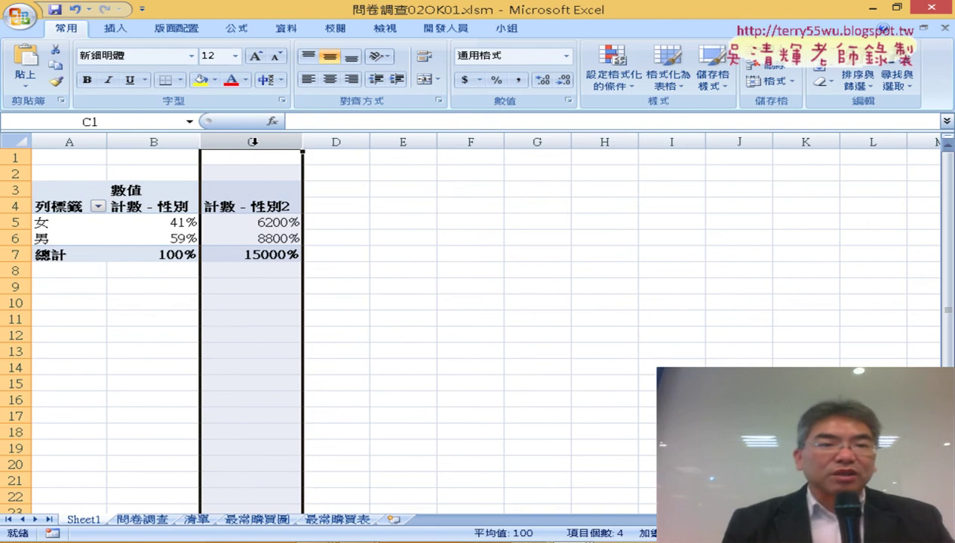
drag(281, 222, 290, 255)
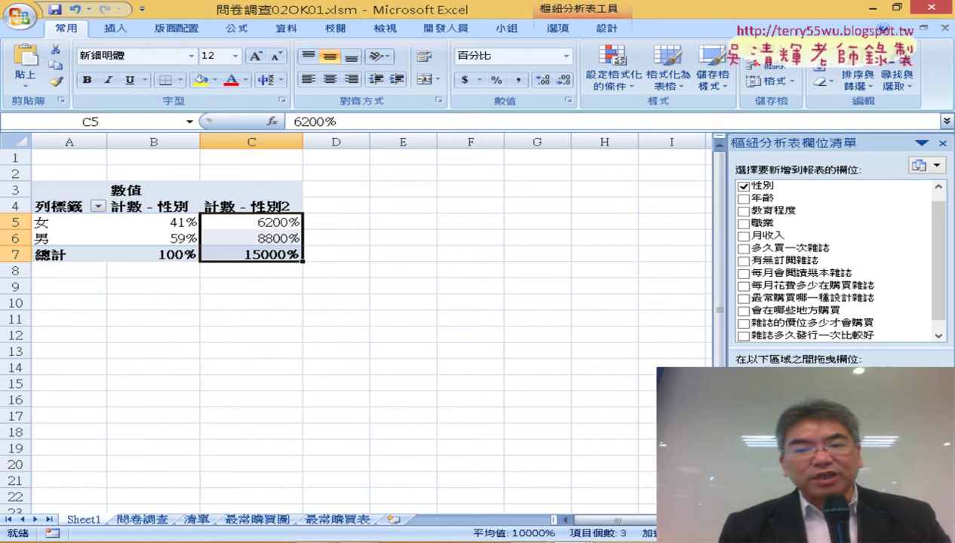
click(822, 502)
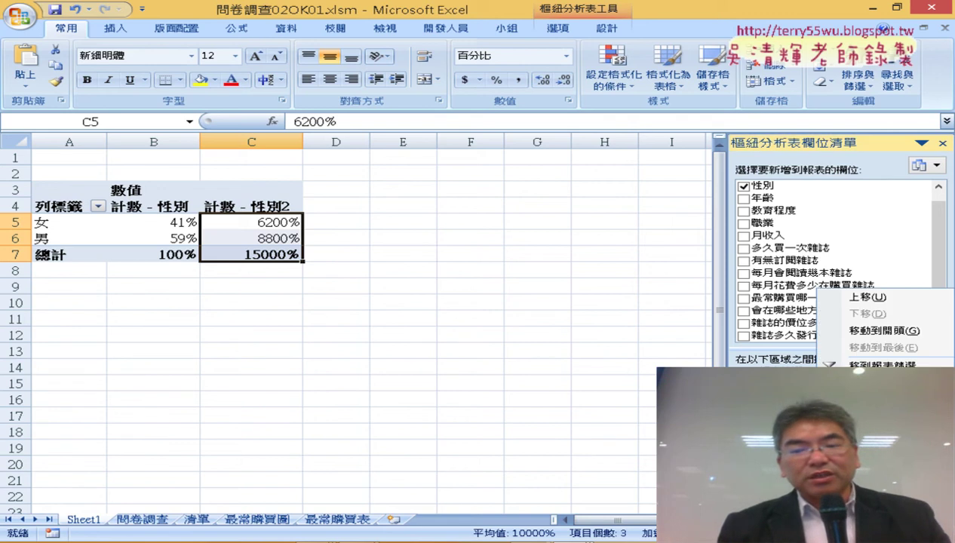
key(Escape)
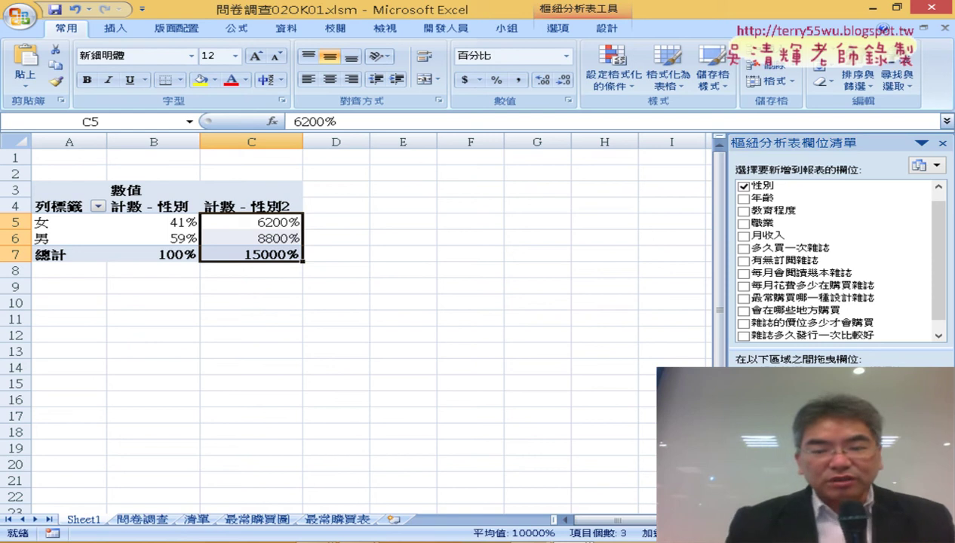
click(883, 475)
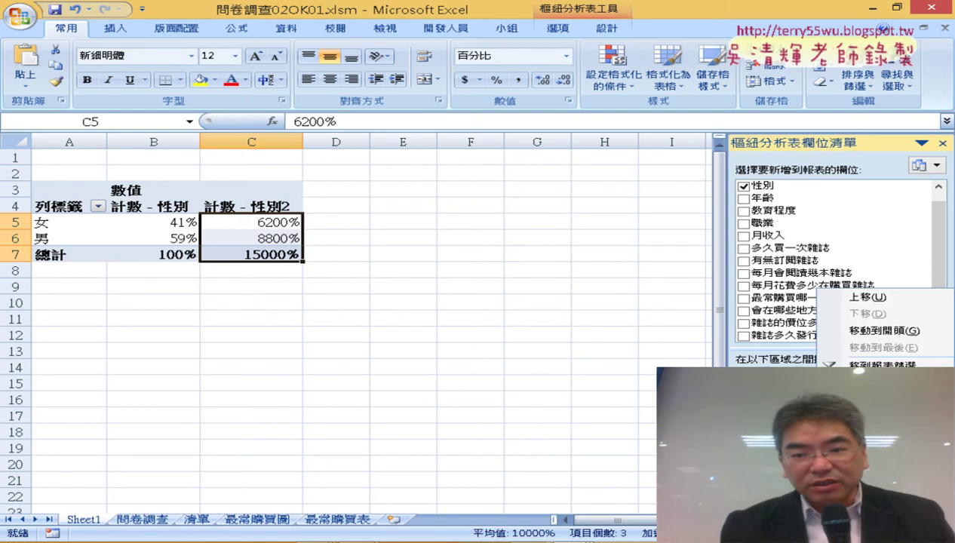
click(875, 456)
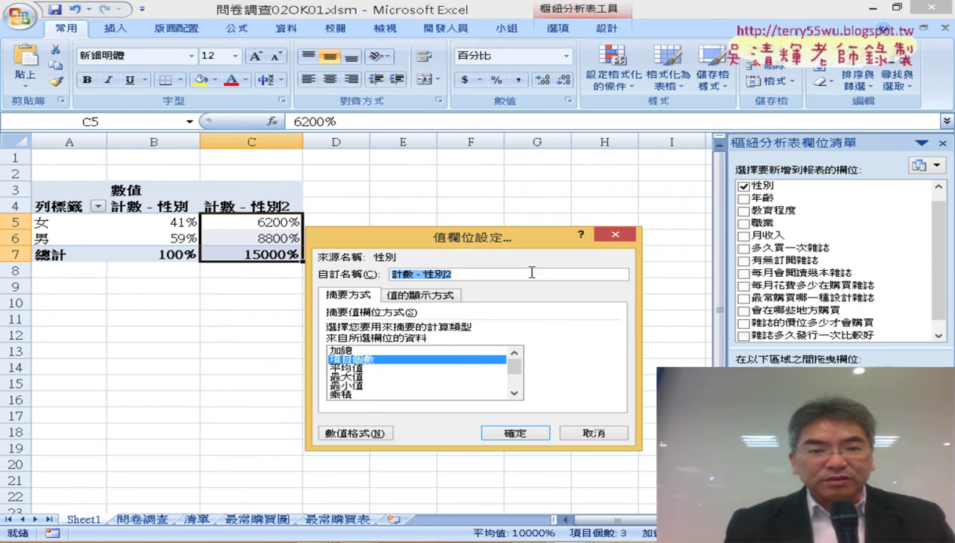
click(410, 298)
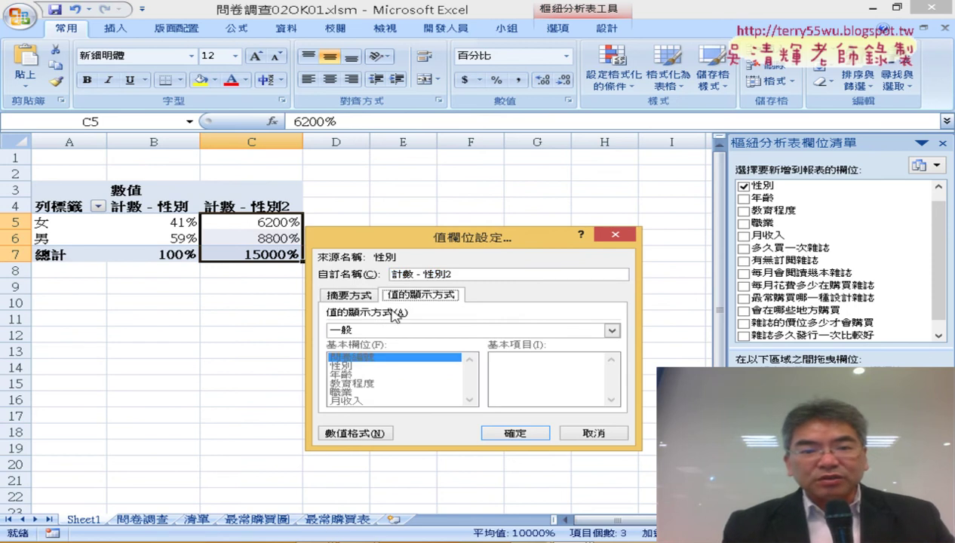
click(364, 296)
click(592, 435)
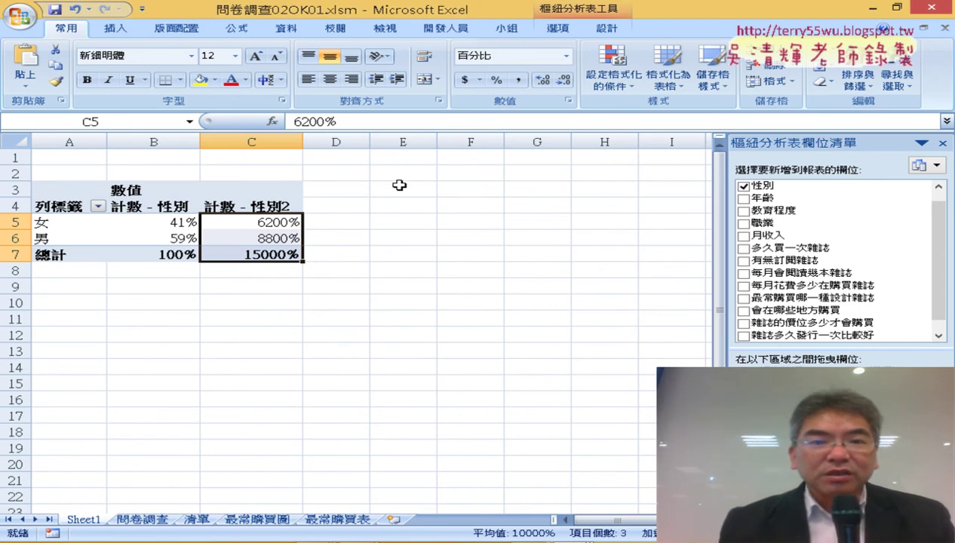
right_click(269, 237)
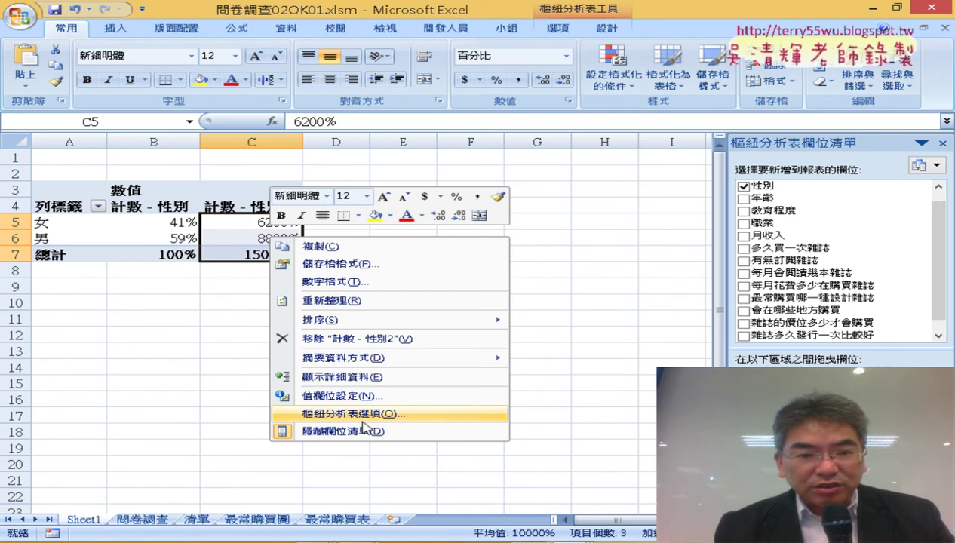
click(568, 81)
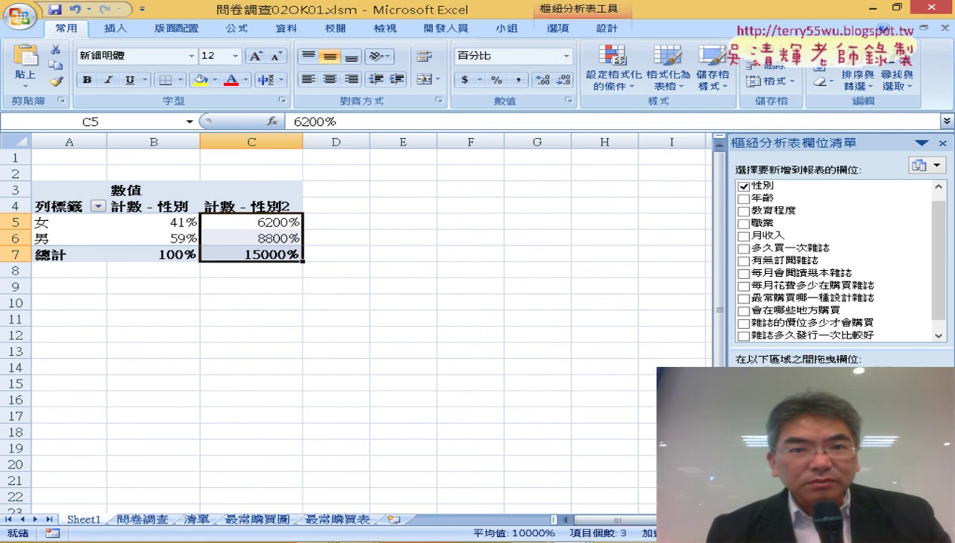
Step: Bring up Value Field Settings for the 計數 - 性別2 field
click(606, 28)
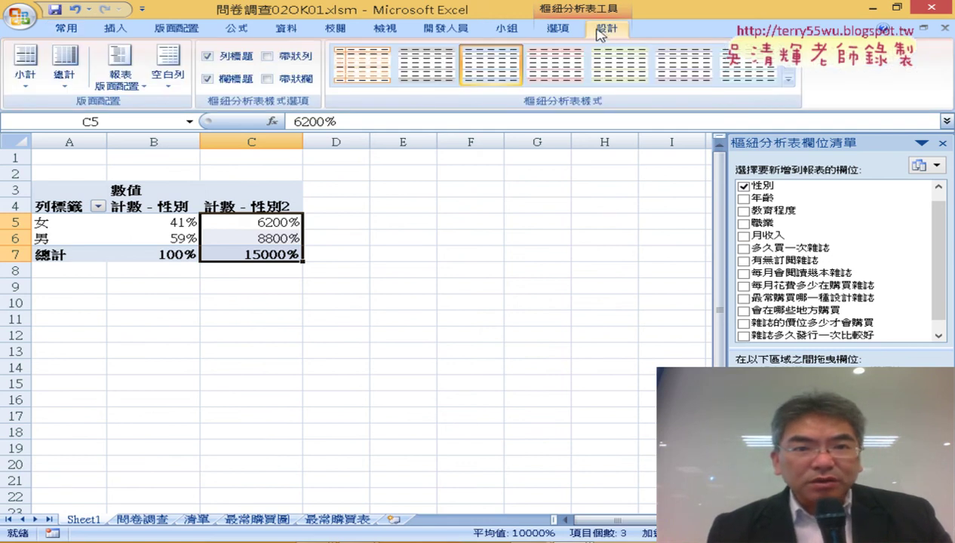
click(563, 29)
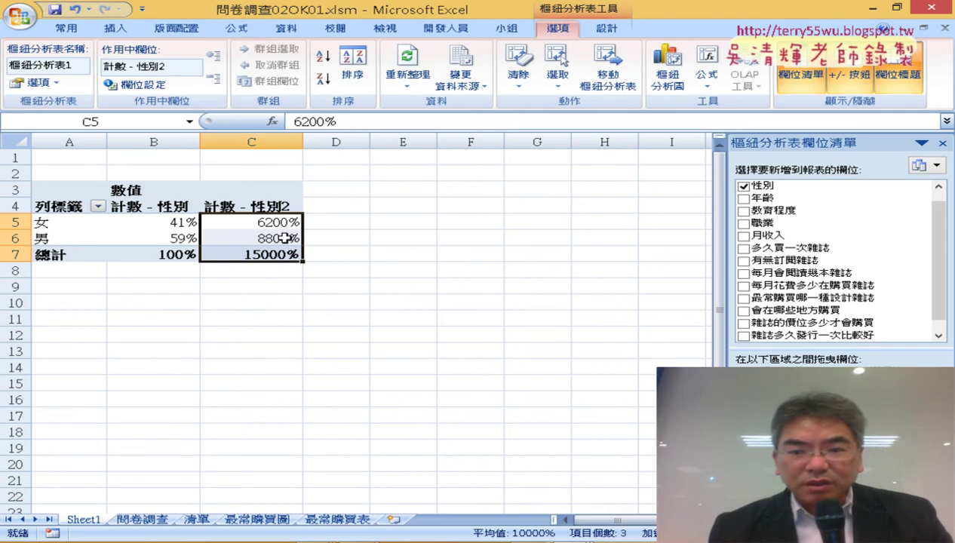
click(868, 494)
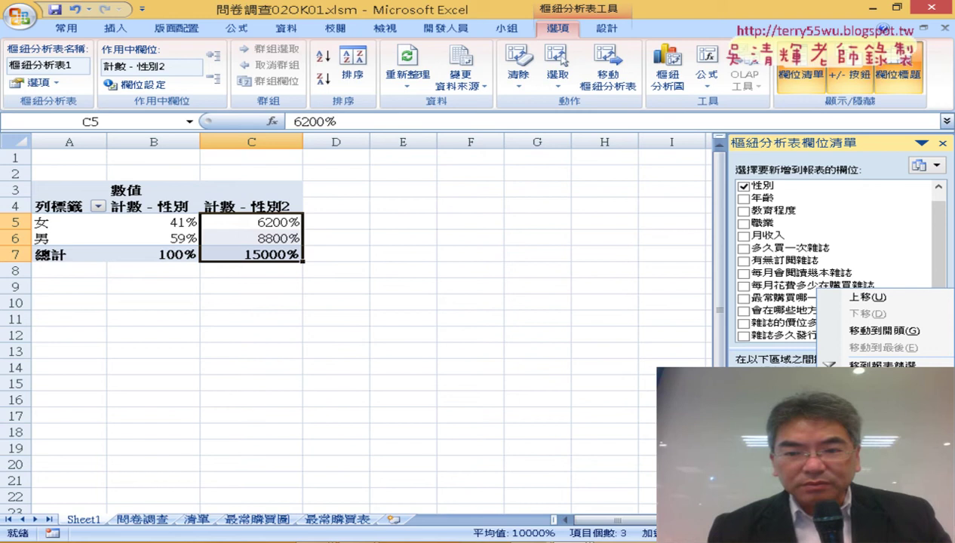
click(868, 483)
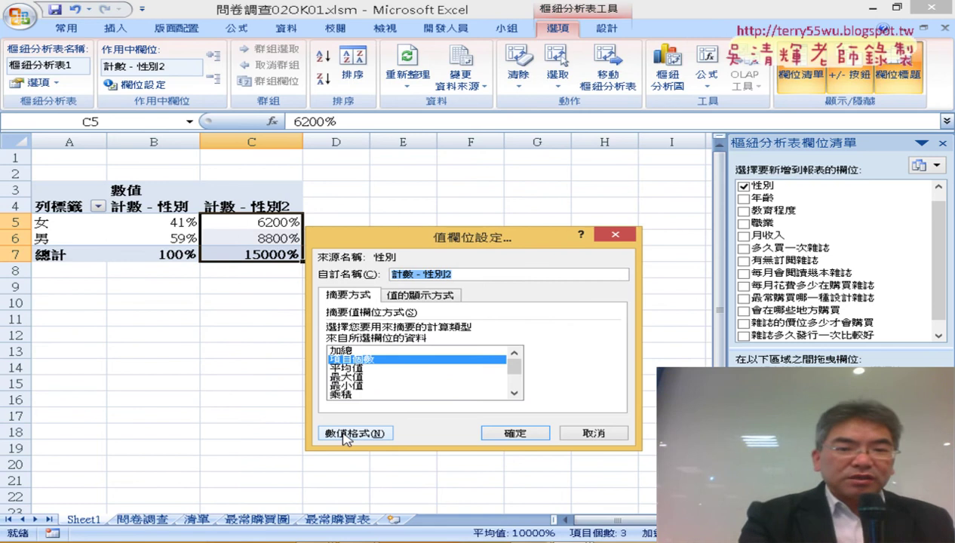
click(346, 436)
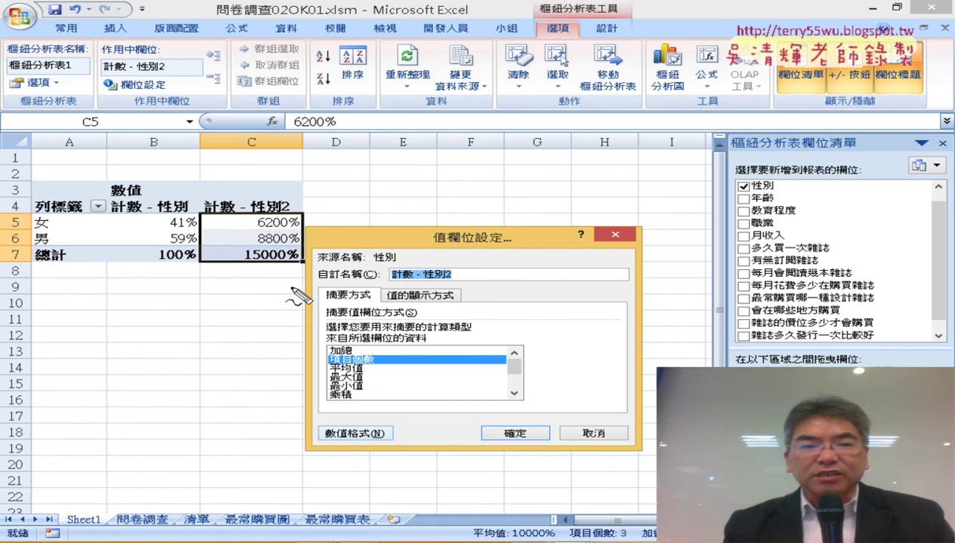
drag(287, 288, 260, 285)
drag(377, 449, 411, 430)
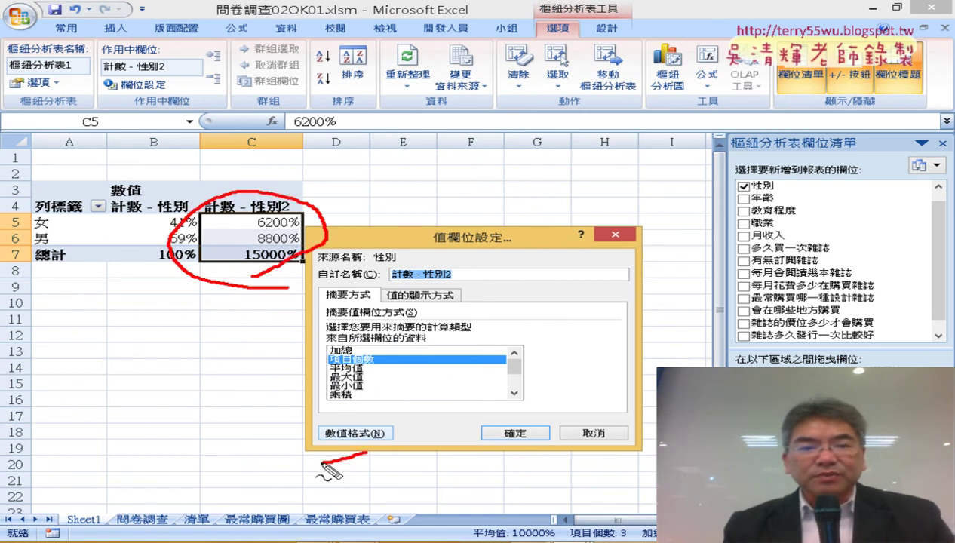
drag(362, 377, 354, 353)
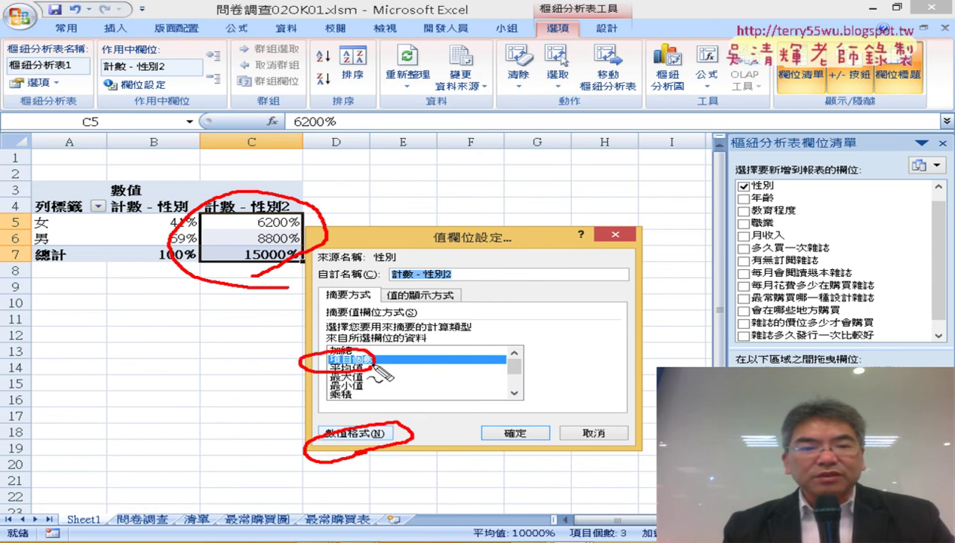
mouse_move(291, 368)
mouse_down()
mouse_move(323, 461)
mouse_move(347, 451)
mouse_up()
drag(378, 302, 381, 286)
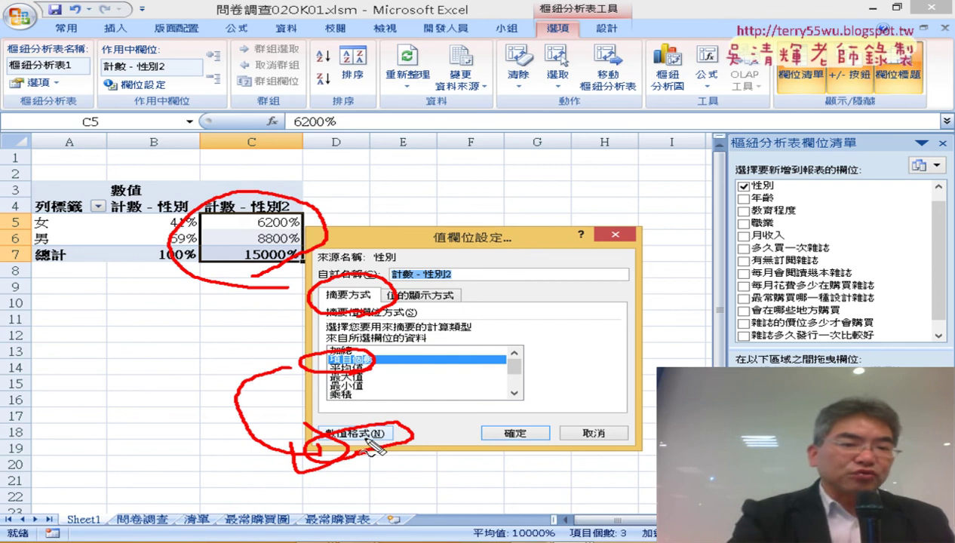
key(Escape)
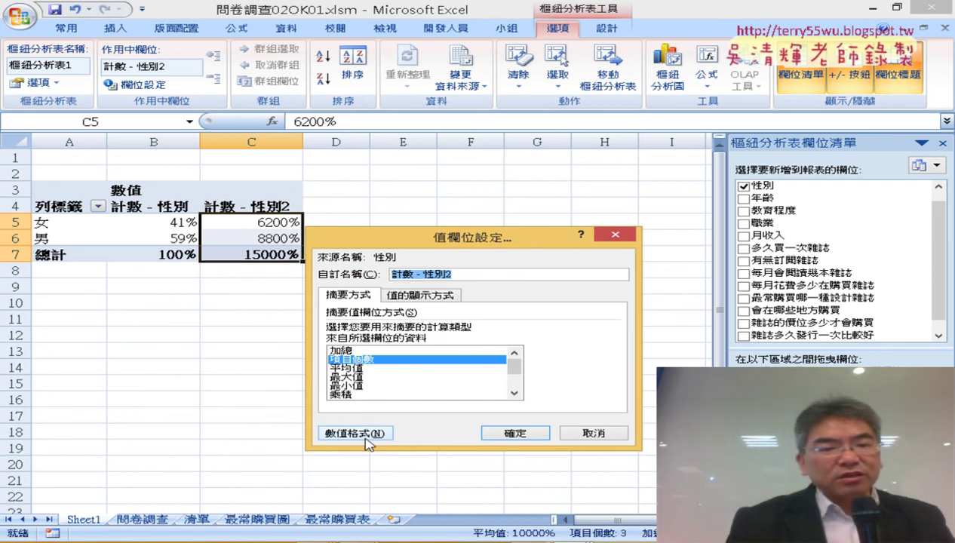
Step: Give 計數 - 性別2 the General number format so it shows 62, 88, 150
click(369, 436)
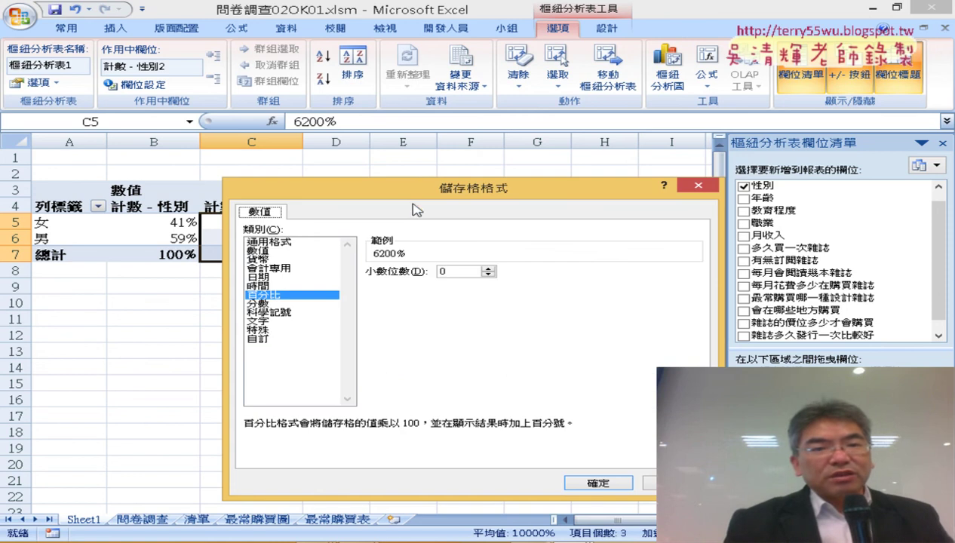
drag(430, 198, 592, 76)
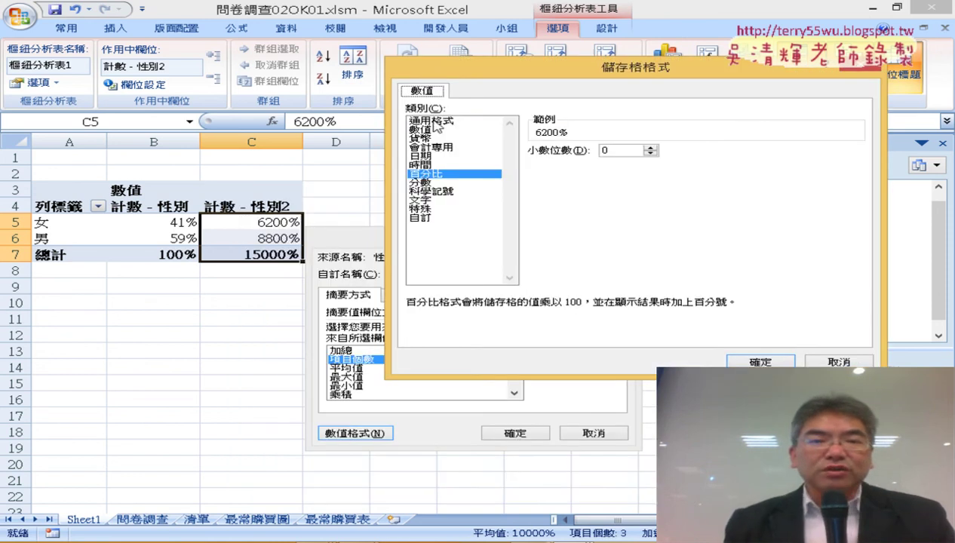
click(436, 123)
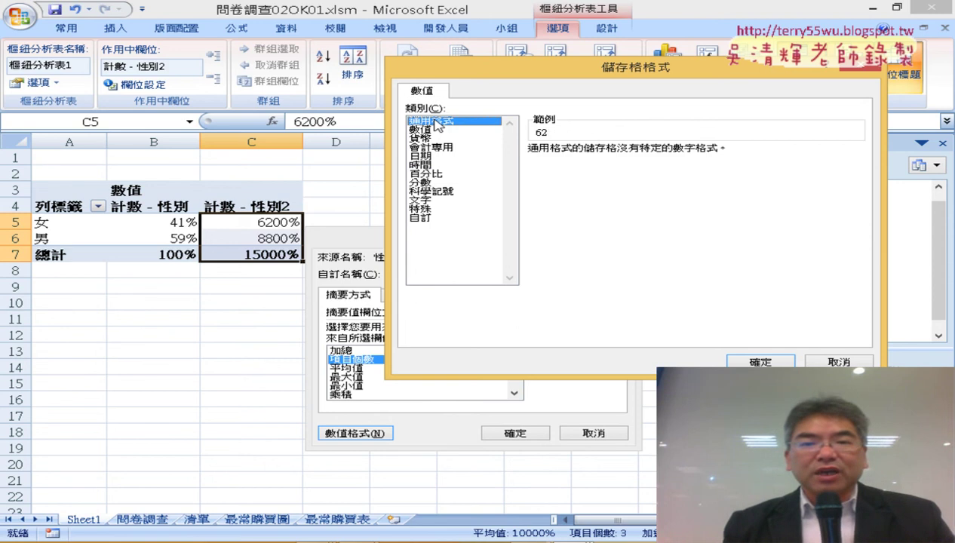
click(778, 362)
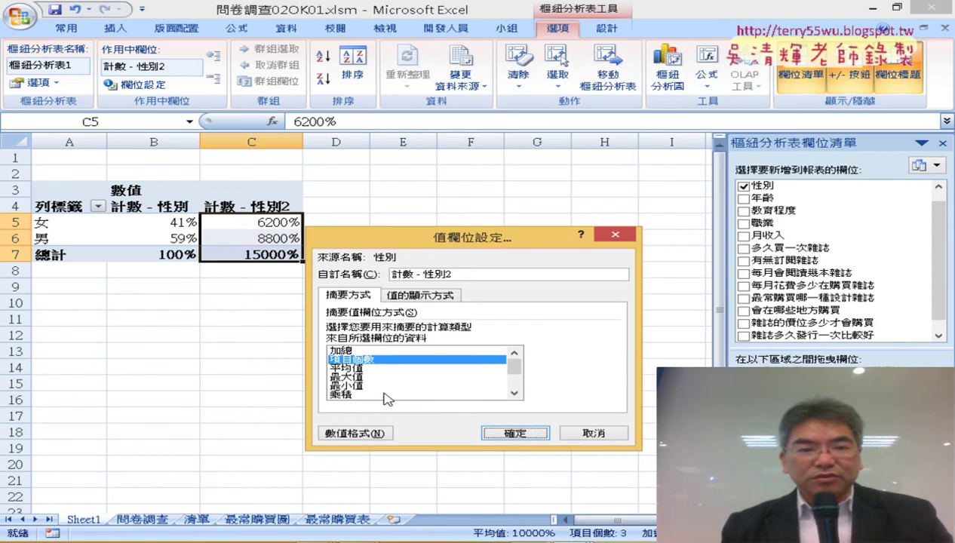
click(529, 433)
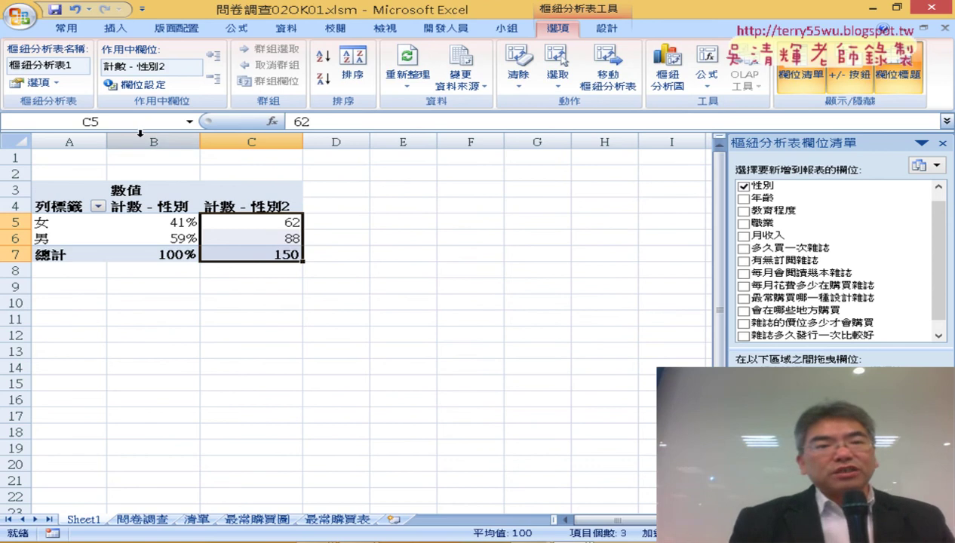
Step: Select columns B and C, then switch to the 問卷調查 sheet
click(153, 138)
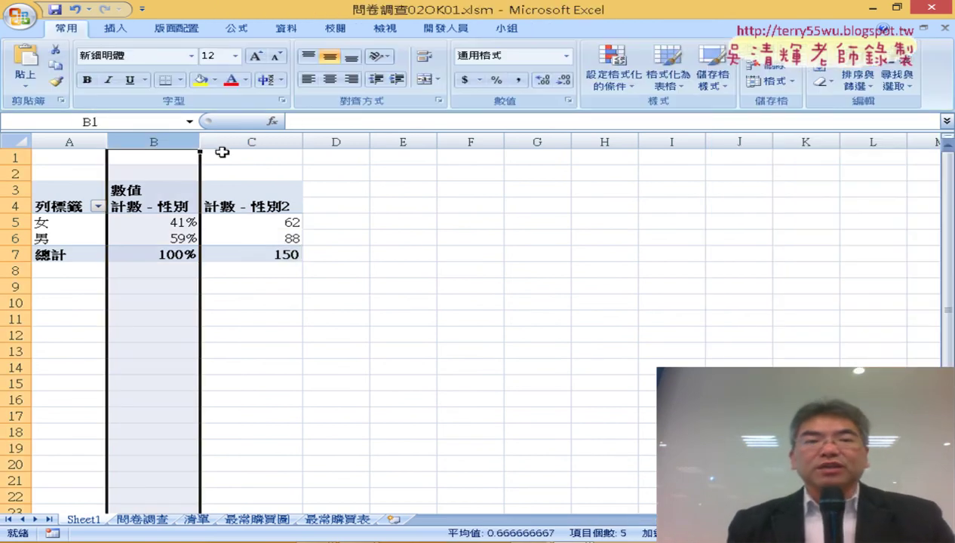
click(267, 142)
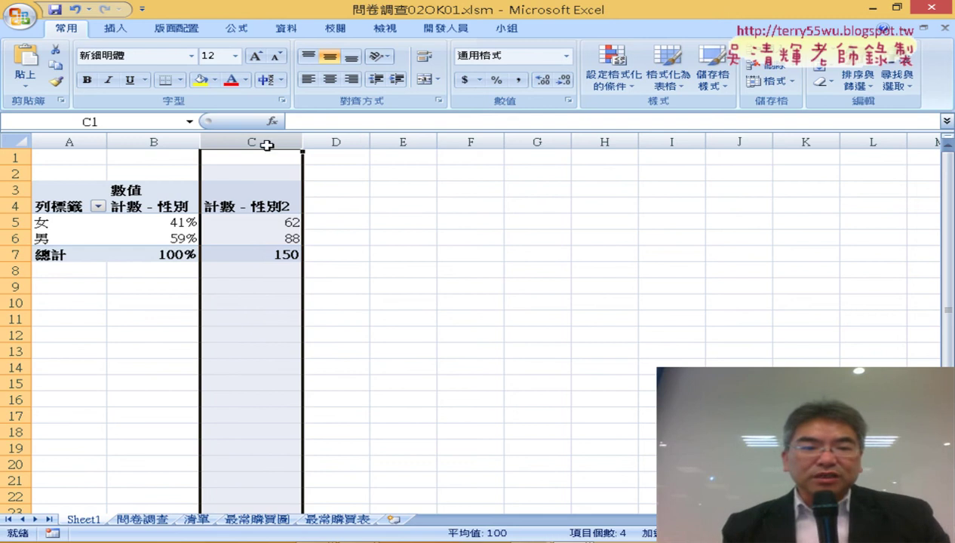
click(143, 520)
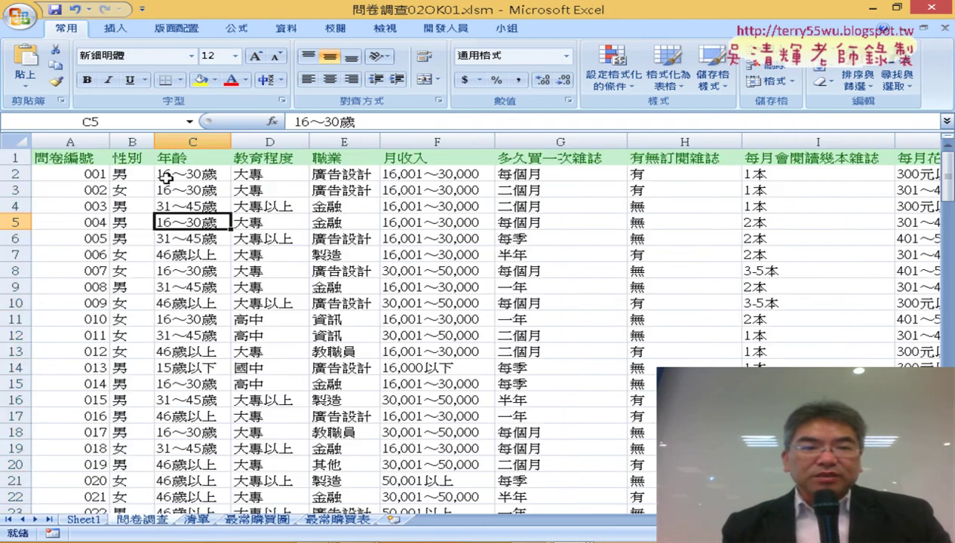
Step: Review the 性別, 年齡, 教育程度, 職業 and 月收入 columns, then select a data cell
click(137, 142)
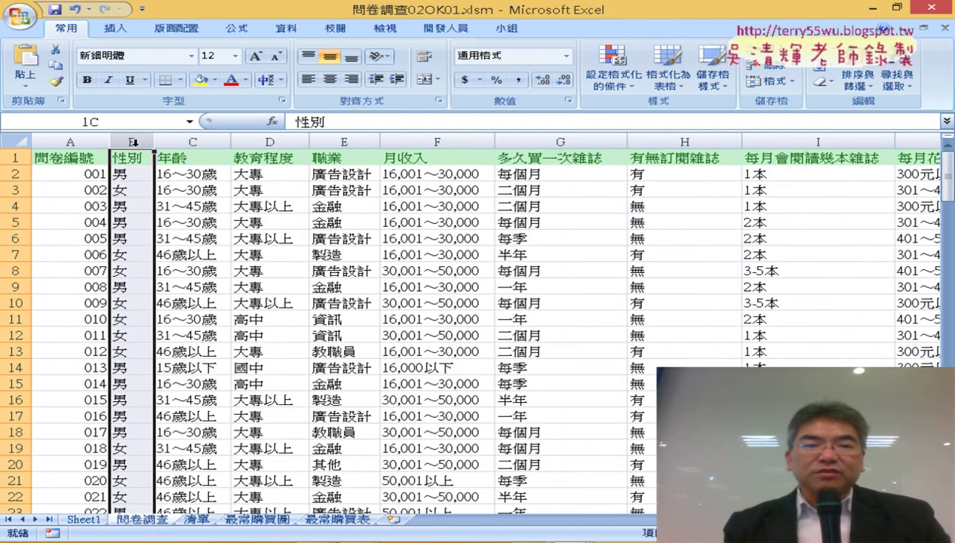
click(194, 140)
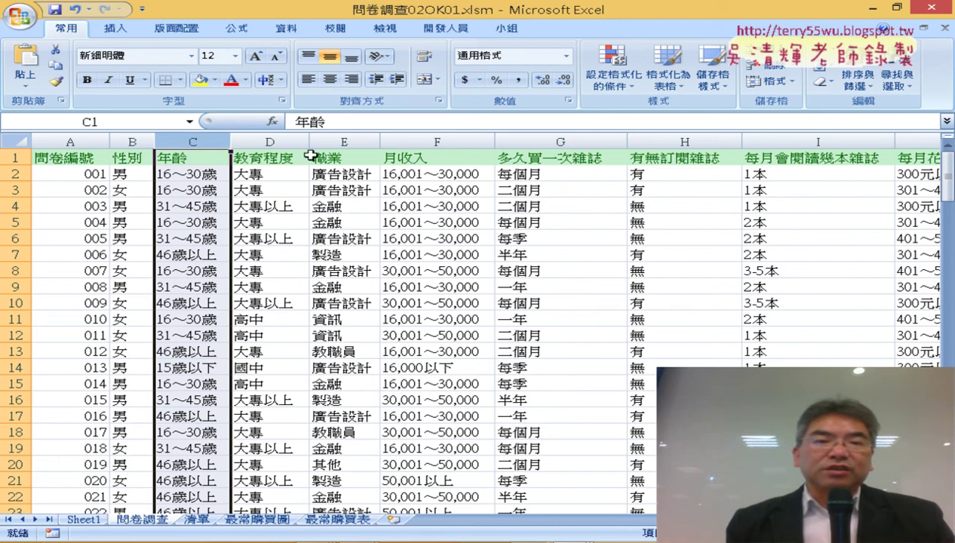
click(295, 137)
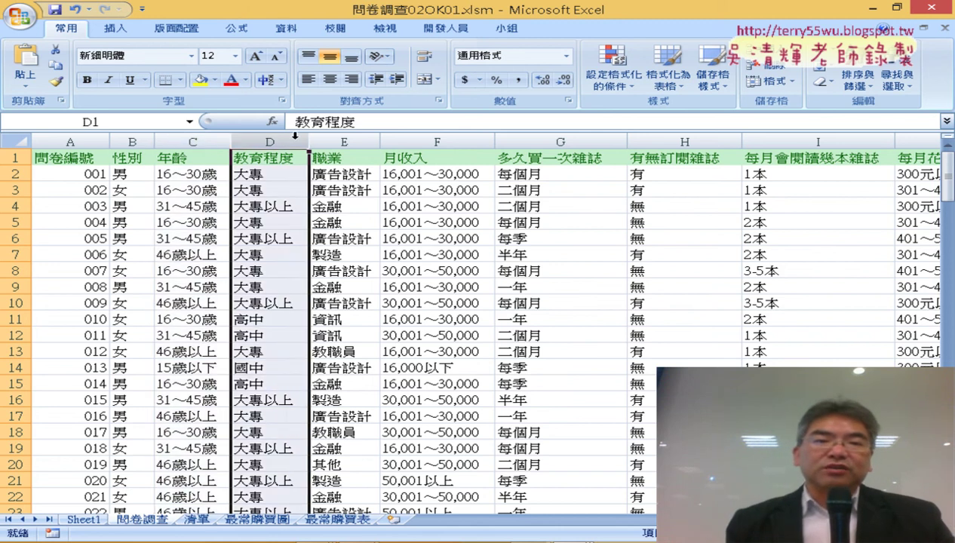
click(367, 144)
click(450, 141)
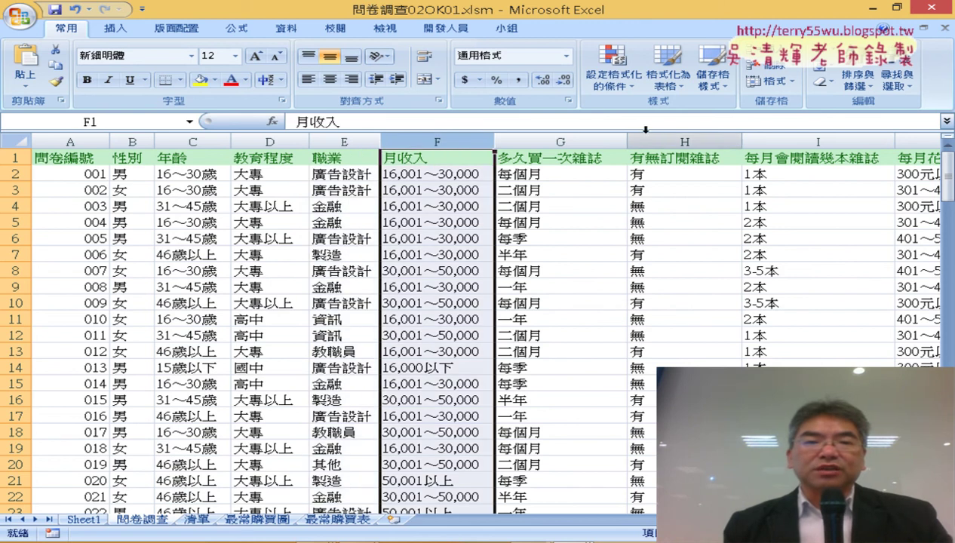
click(261, 139)
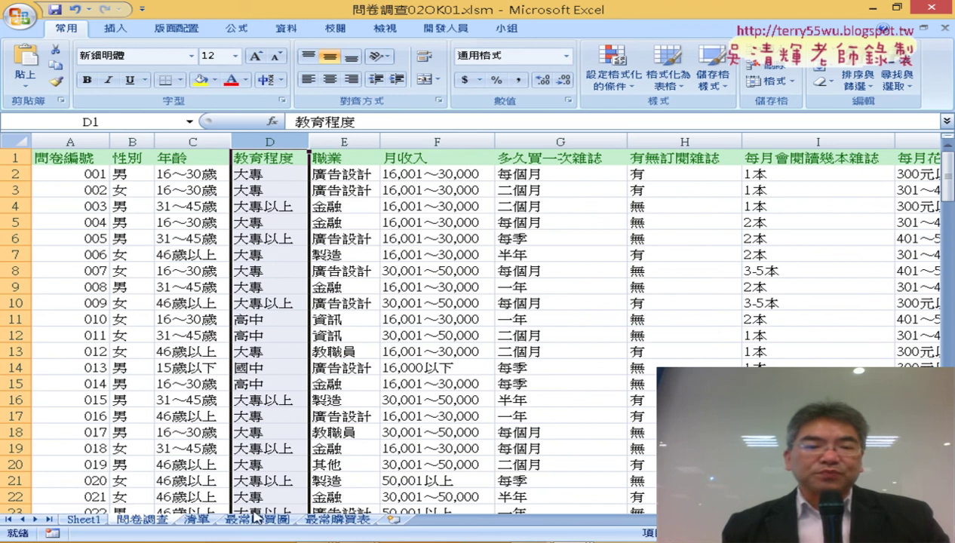
click(212, 240)
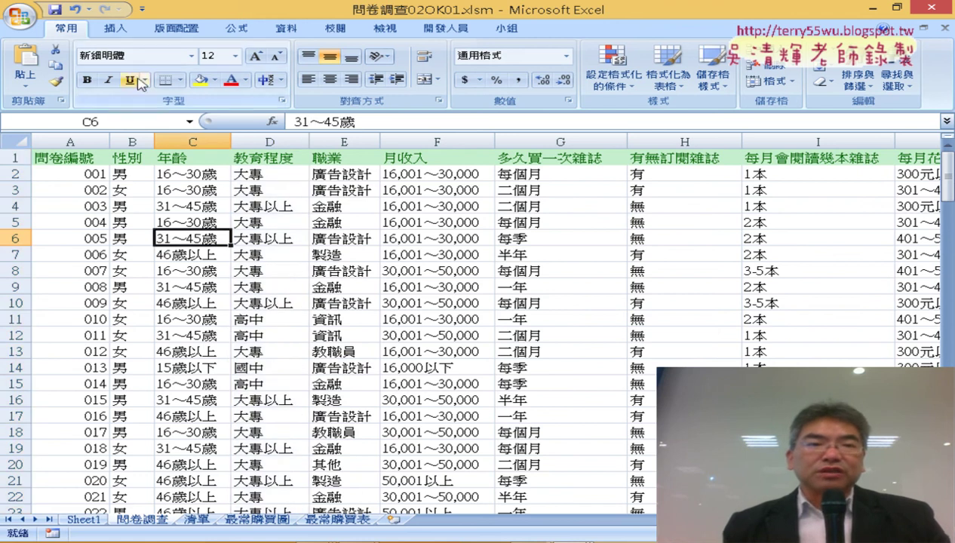
click(115, 28)
Step: Build a pivot table on new Sheet2 with 教育程度 as rows and its count as values
click(27, 58)
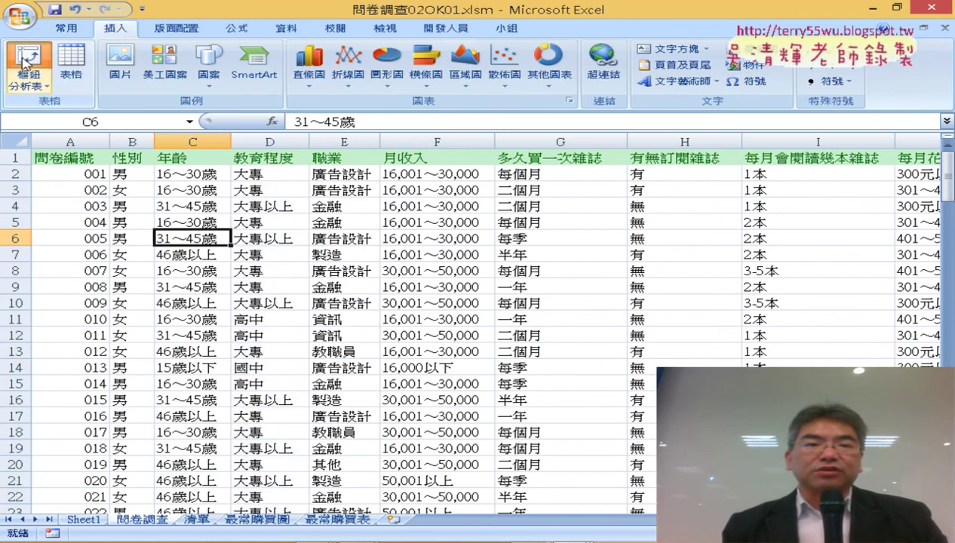
click(528, 420)
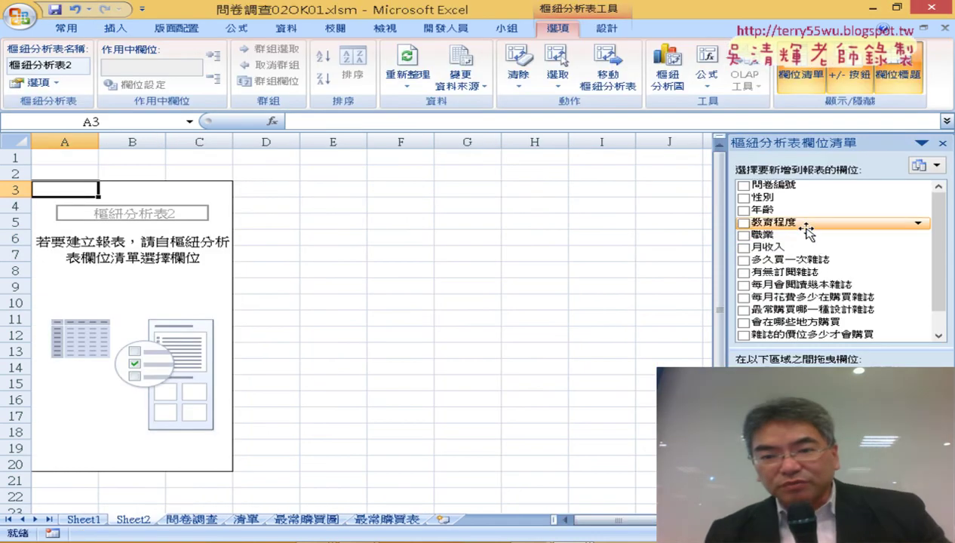
scroll(868, 215, down, 1)
click(743, 211)
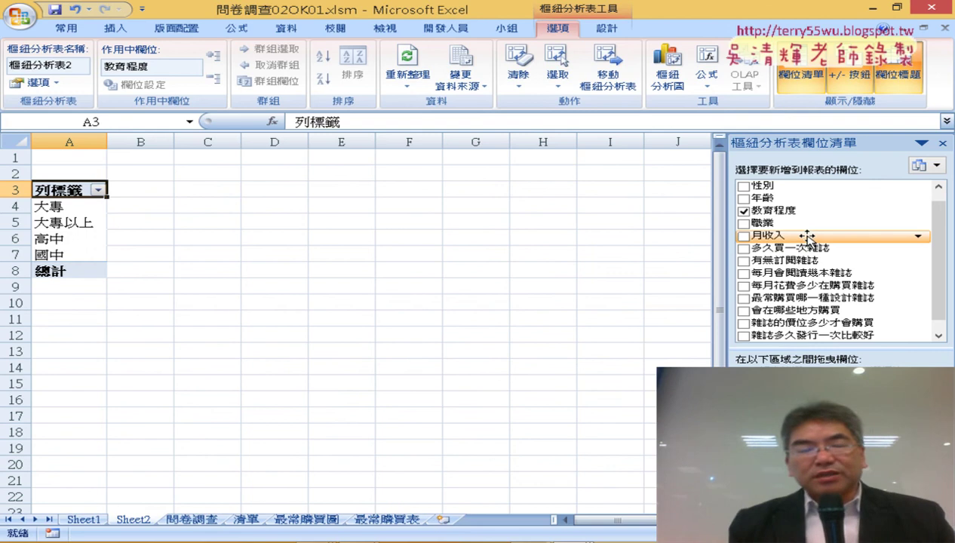
drag(773, 210, 891, 468)
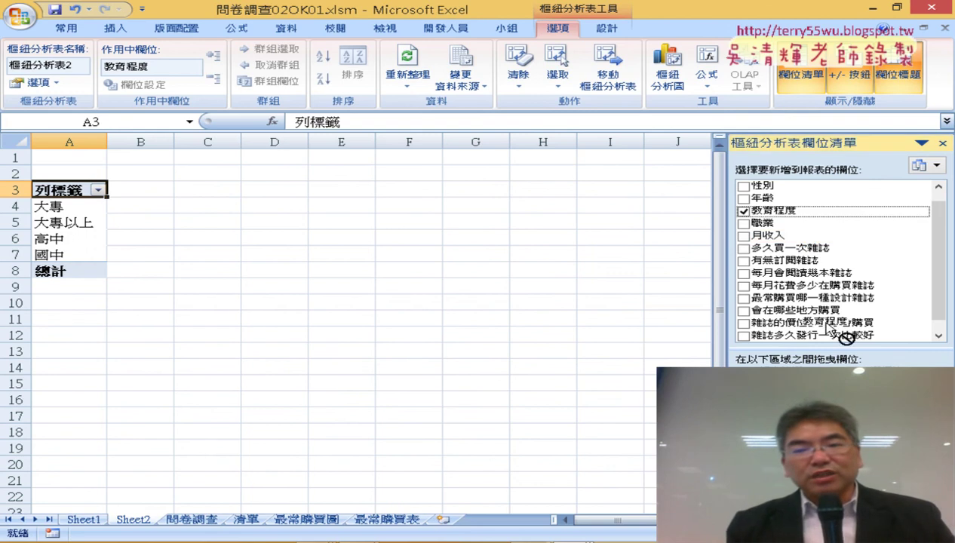
Step: Show the 教育程度 count as percent of grand total (38.67%, 34.00%, 12.67%, 14.67%)
right_click(817, 276)
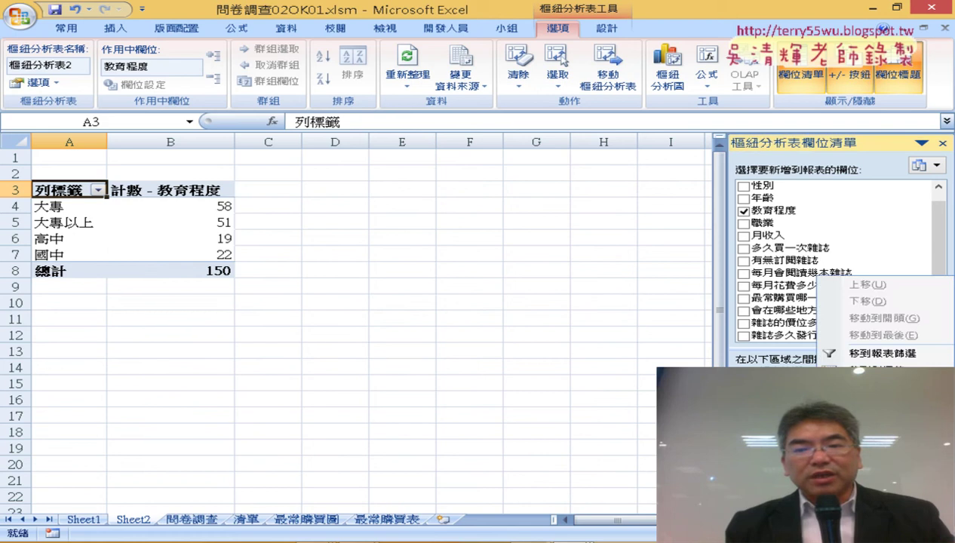
click(868, 445)
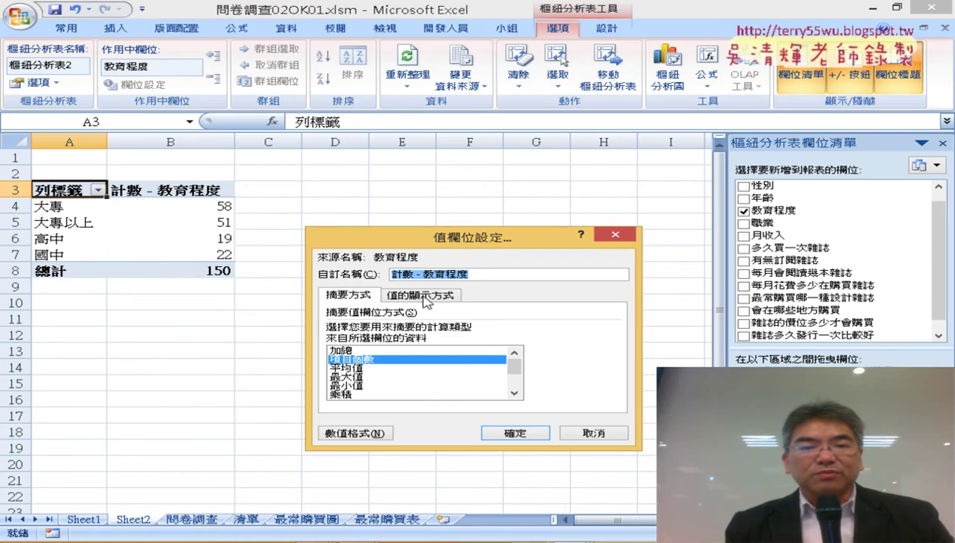
click(426, 300)
click(424, 329)
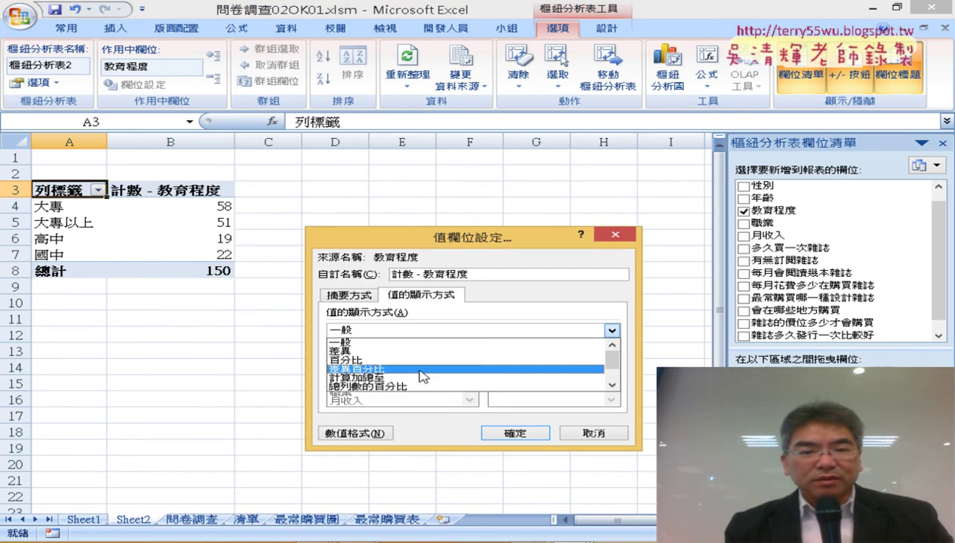
click(614, 385)
click(613, 385)
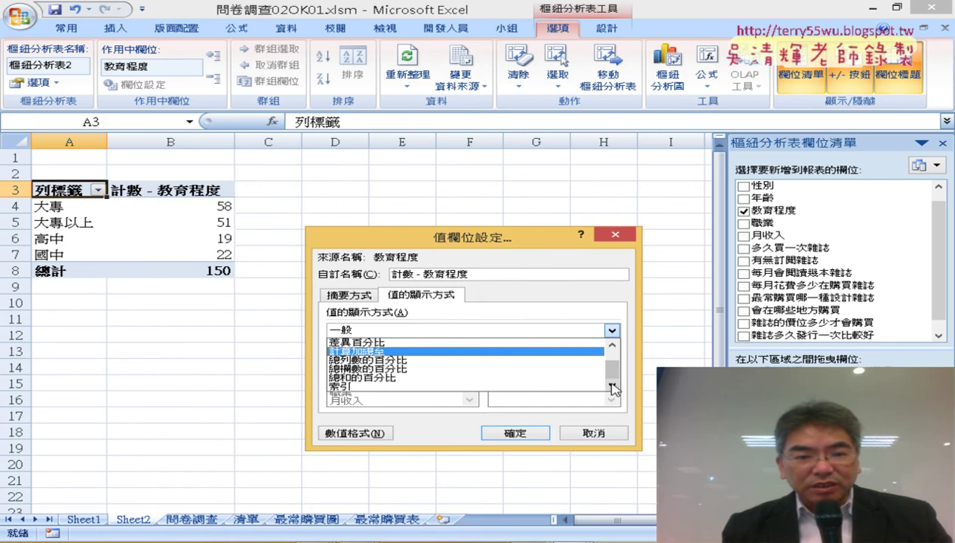
click(474, 378)
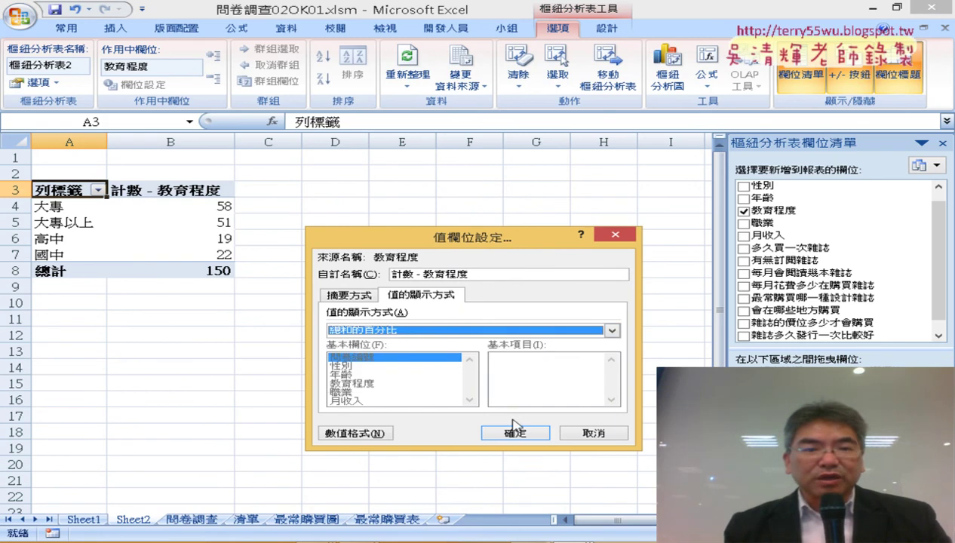
click(515, 430)
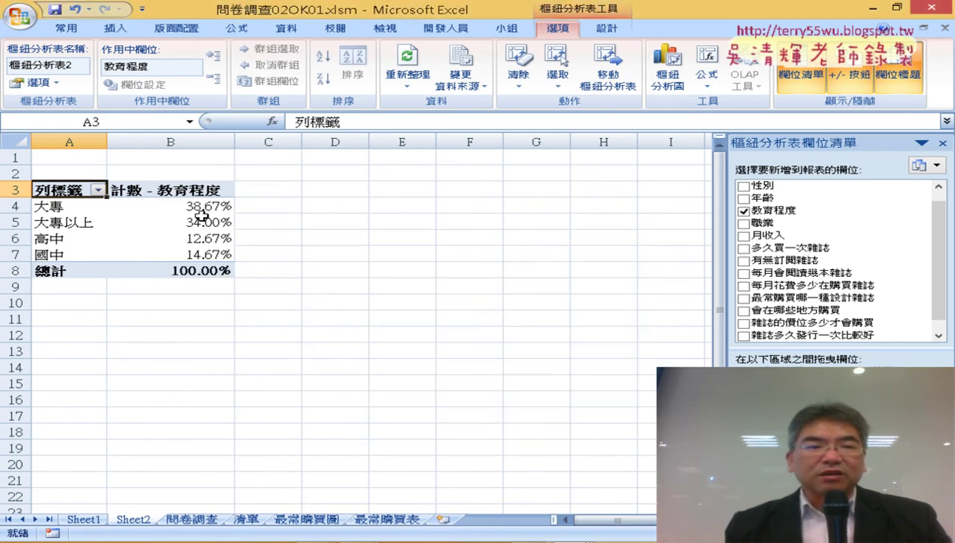
drag(200, 206, 200, 272)
Step: Drop the decimals from the 教育程度 percentages, giving 39%, 34%, 13% and 15%
click(63, 29)
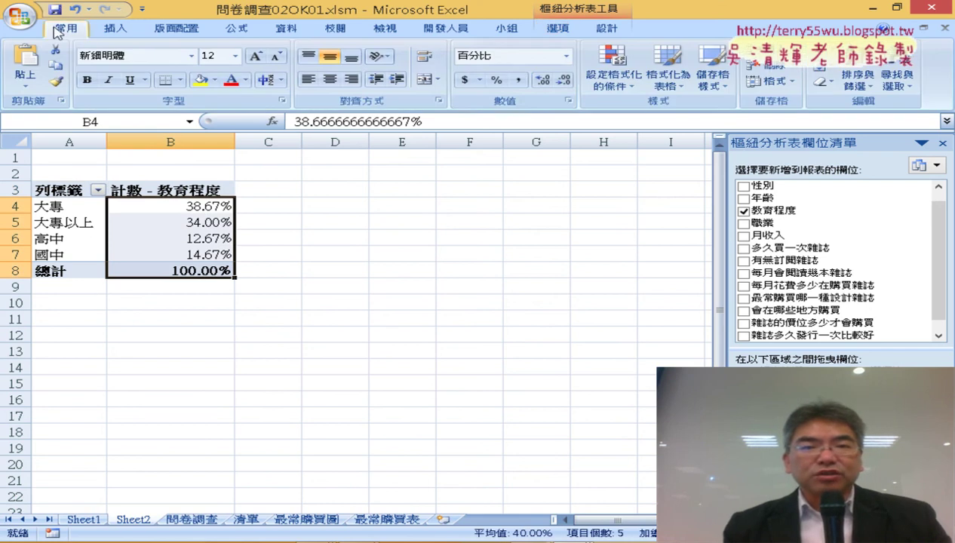
double_click(565, 80)
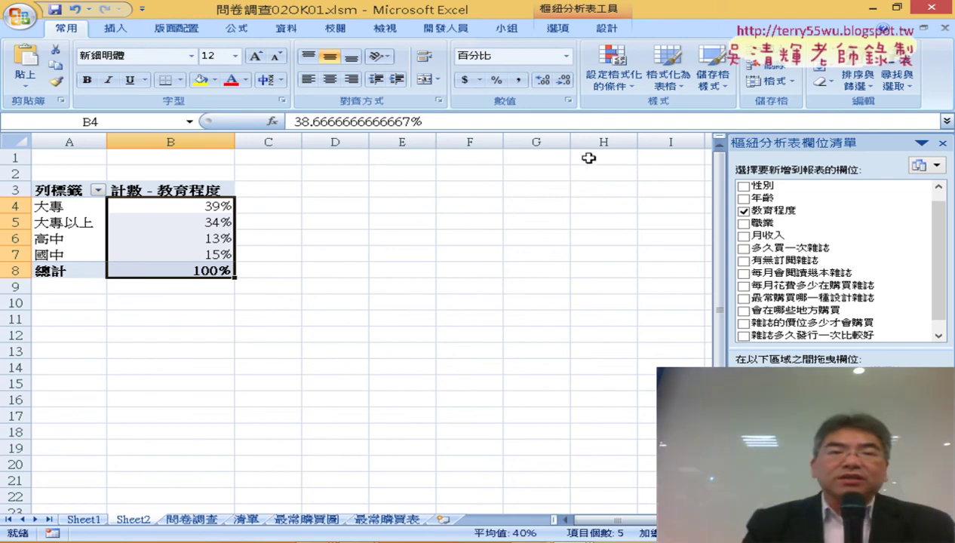
click(193, 223)
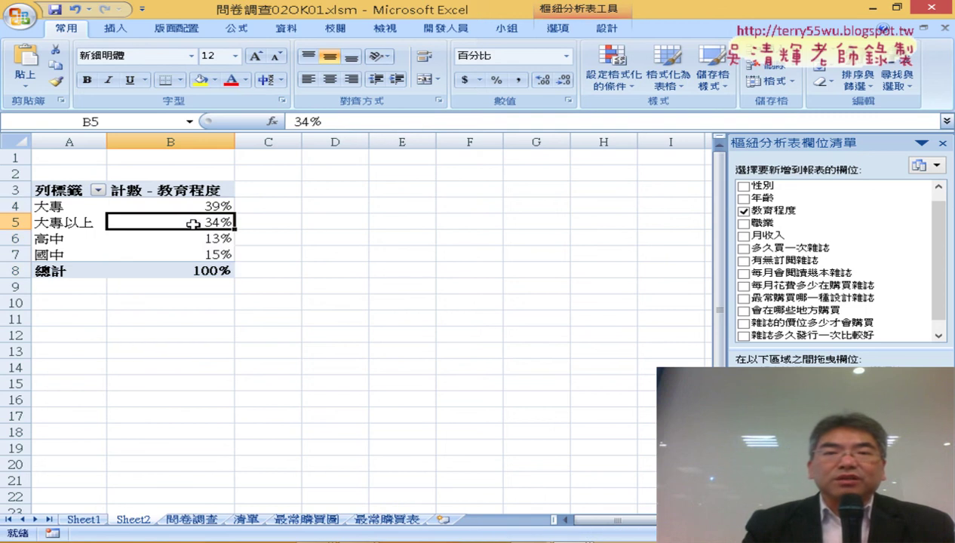
click(558, 29)
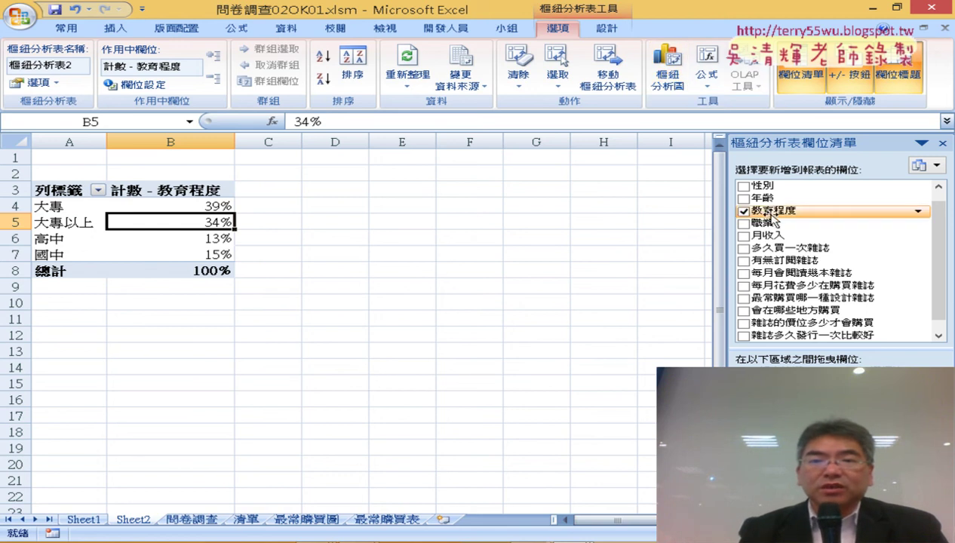
Step: Add 性別 as column labels so 教育程度 percentages split into 女, 男 and 總計
drag(786, 190, 879, 404)
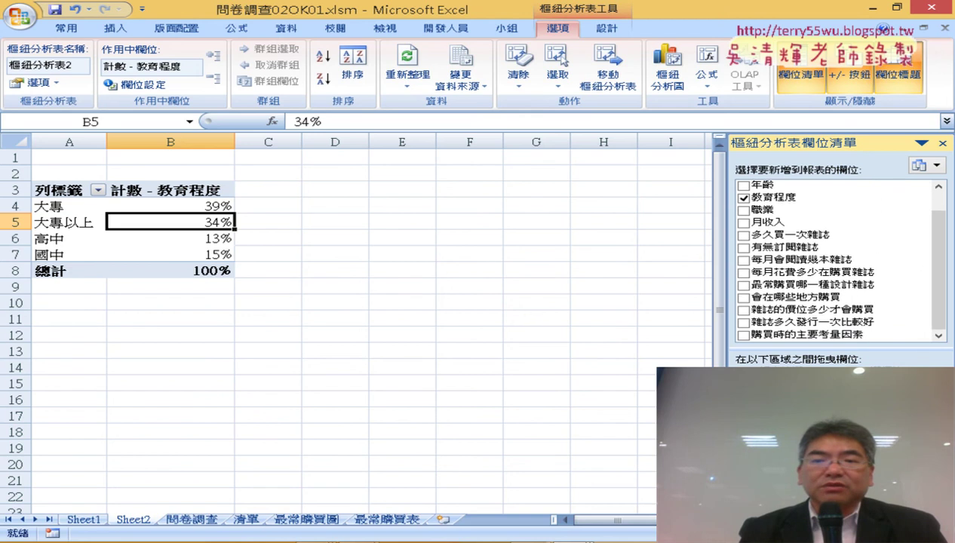
drag(879, 404, 883, 407)
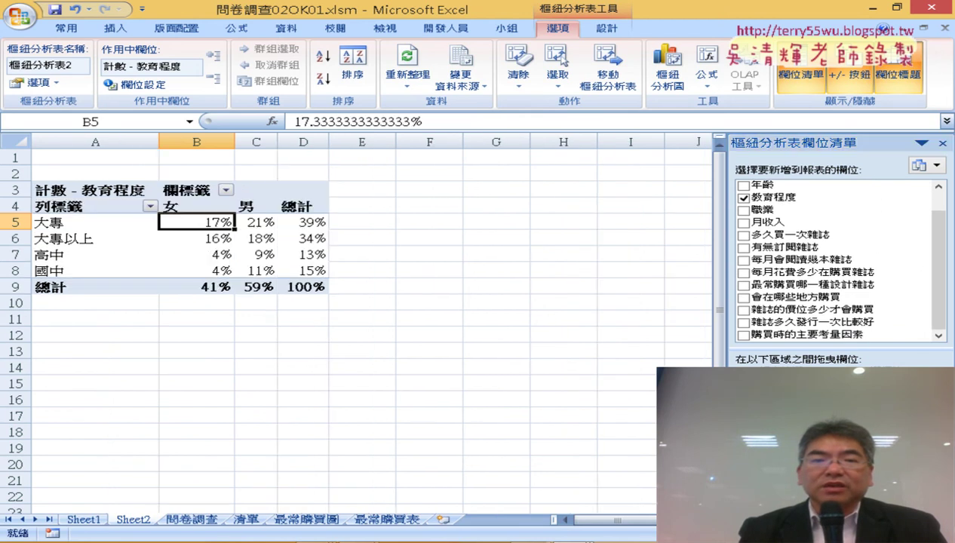
click(431, 218)
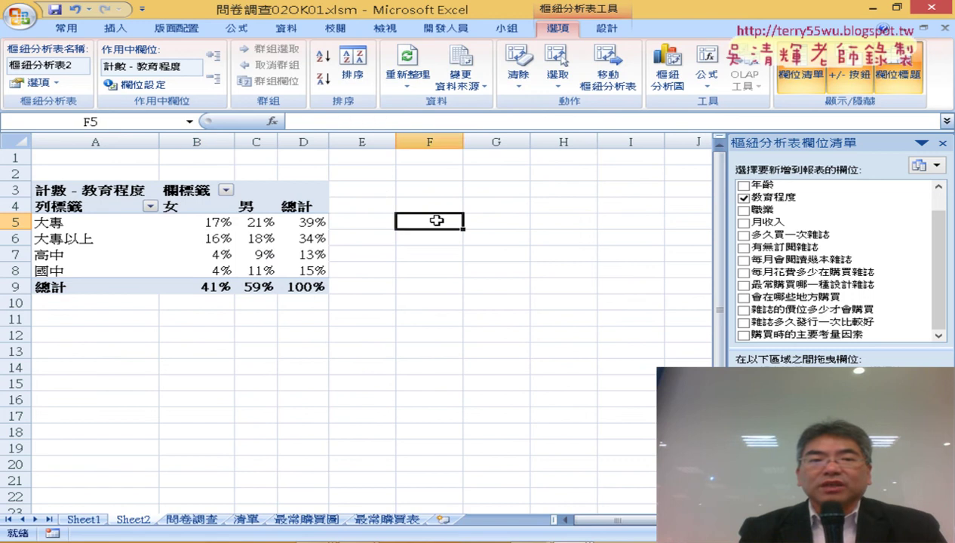
click(314, 211)
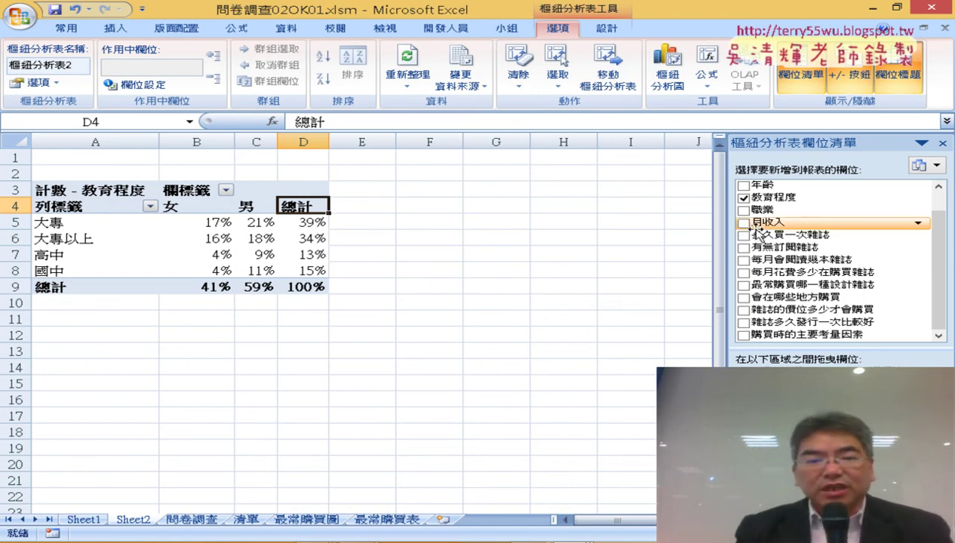
Step: Switch to the 問卷調查 data sheet and select columns D 教育程度, F 月收入 and I
click(309, 521)
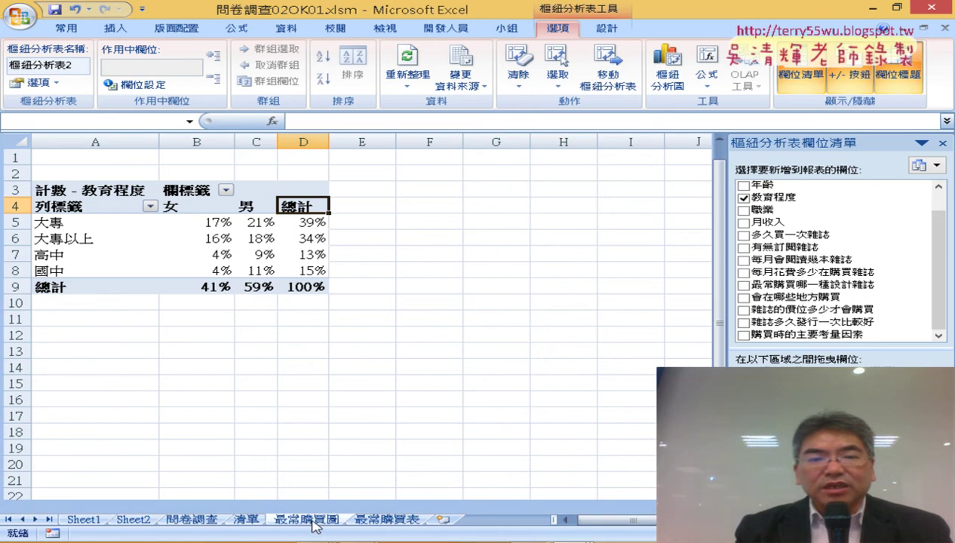
click(215, 524)
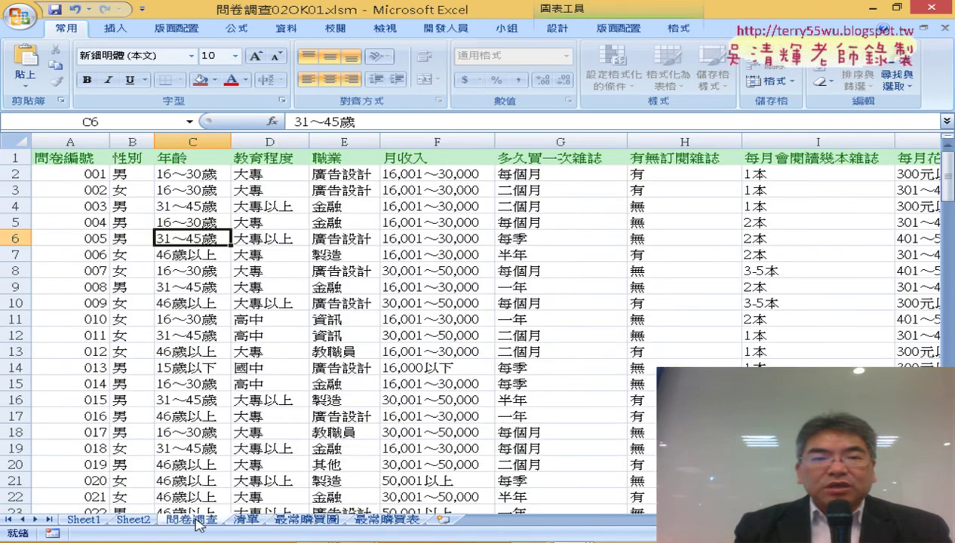
click(270, 143)
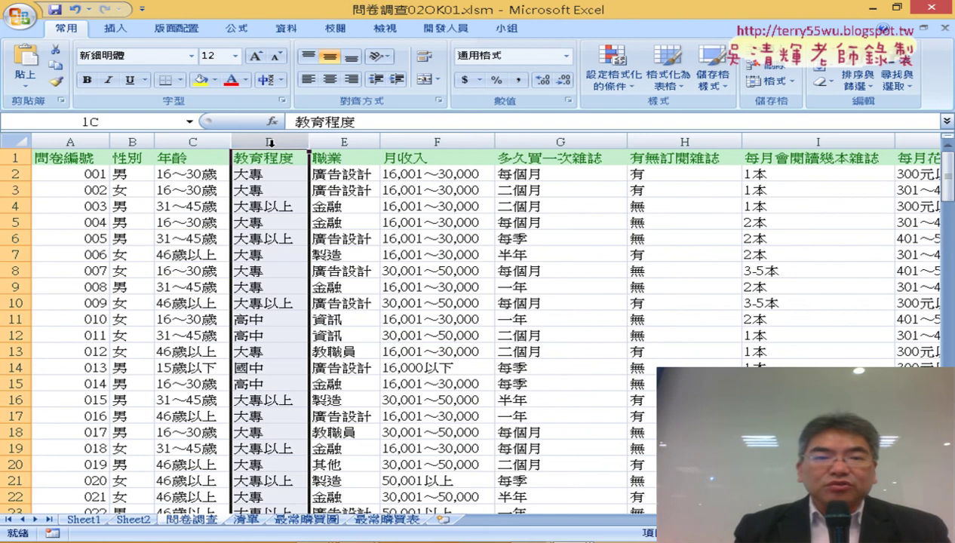
click(446, 137)
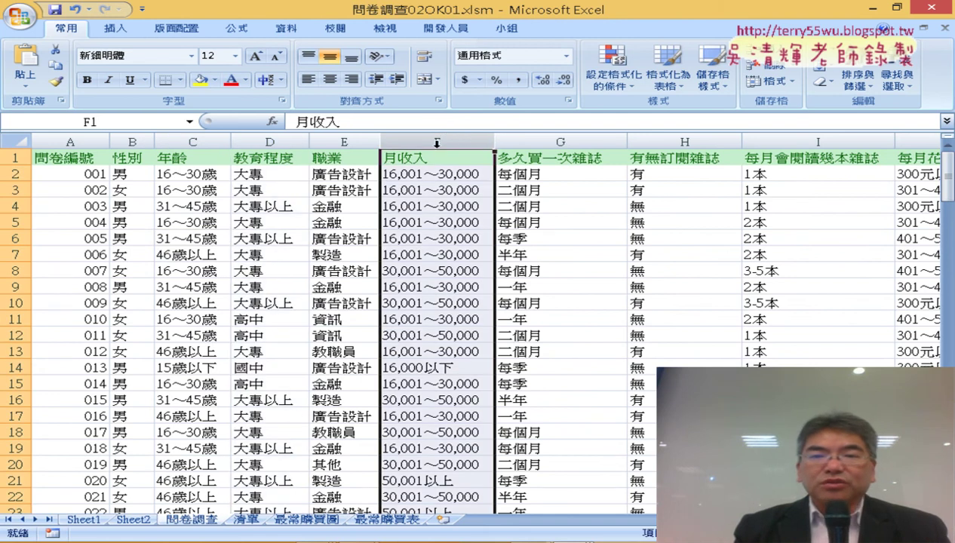
click(864, 140)
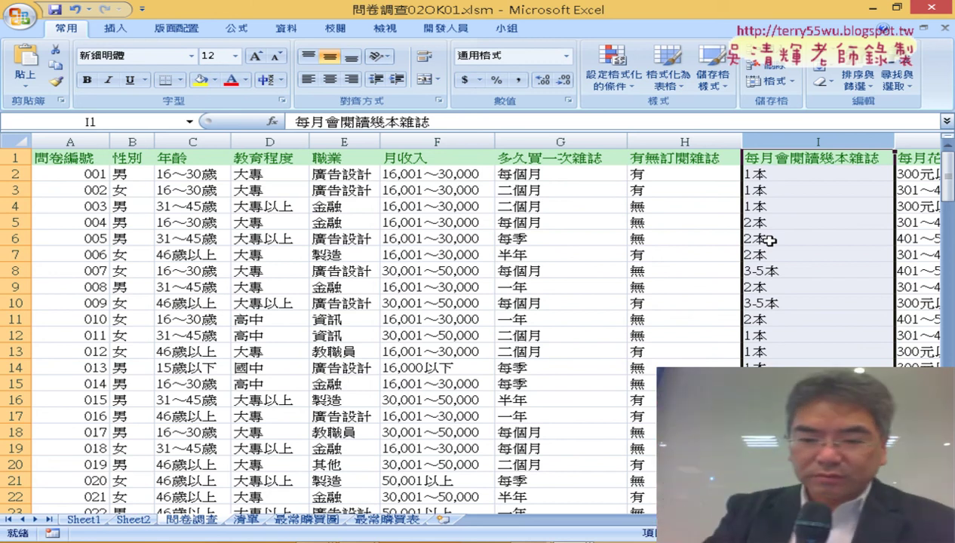
Step: Switch to the PowerPoint lecture and step through slides 93 to 95
key(alt+Tab)
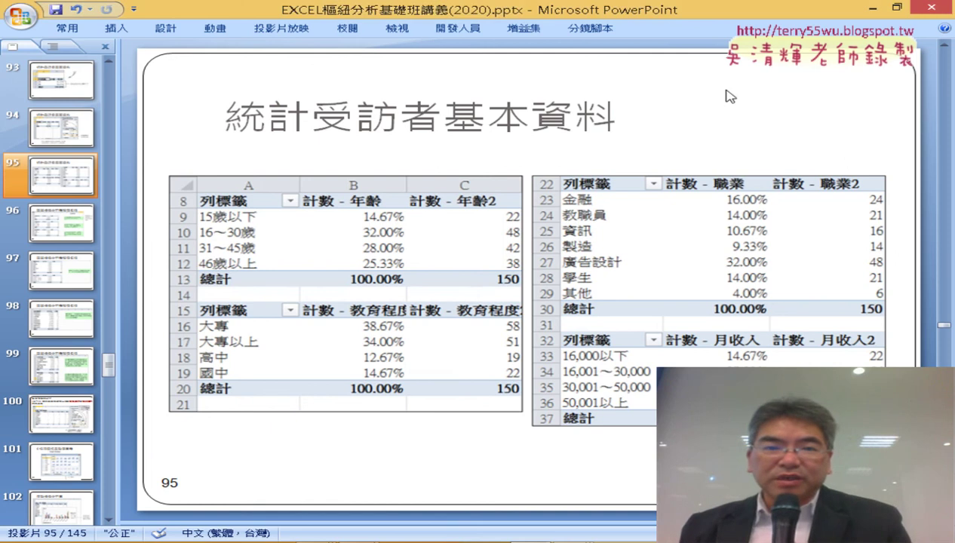
key(Page_Up)
key(Page_Up)
key(Page_Down)
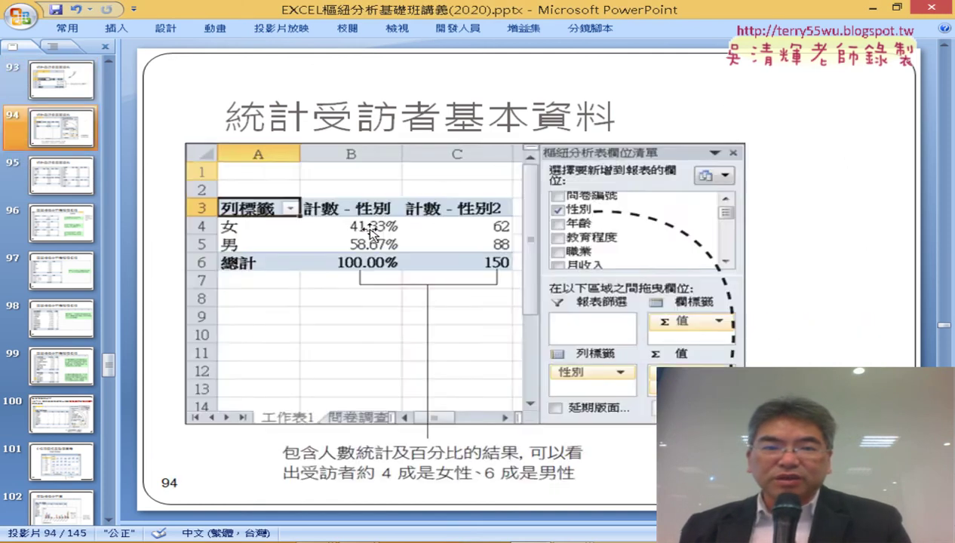
key(Page_Down)
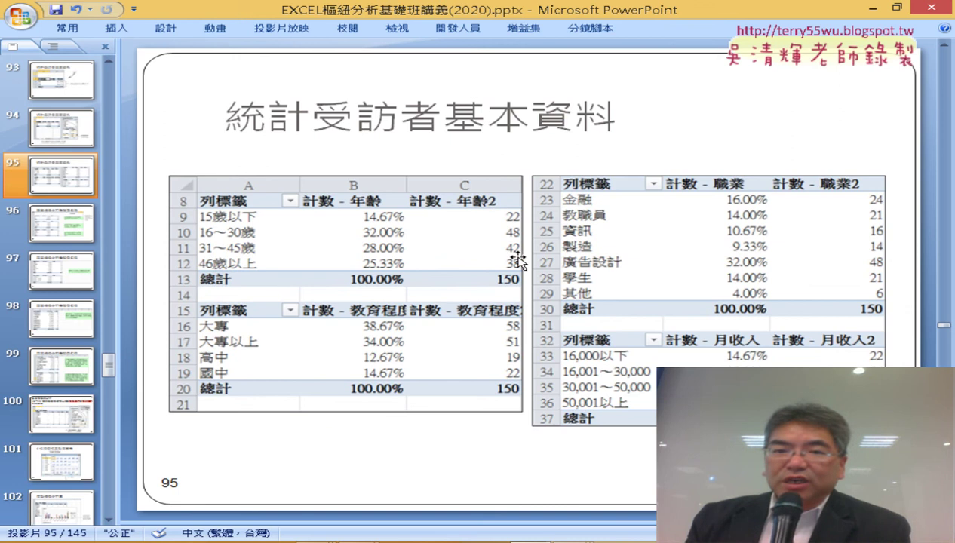
Step: Browse onward to slide 100, 多個欄位的分析, showing magazine-type counts by 年齡
scroll(517, 257, down, 1)
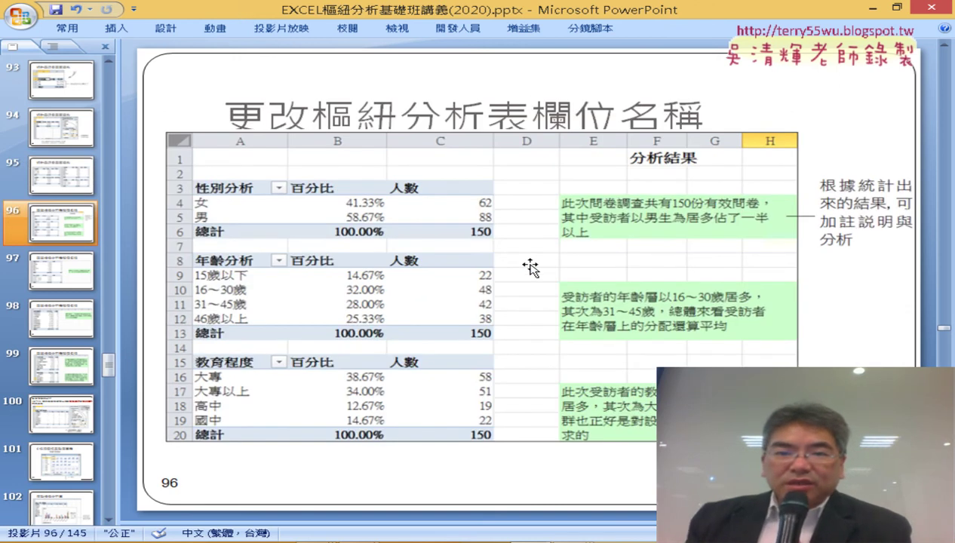
scroll(530, 267, down, 1)
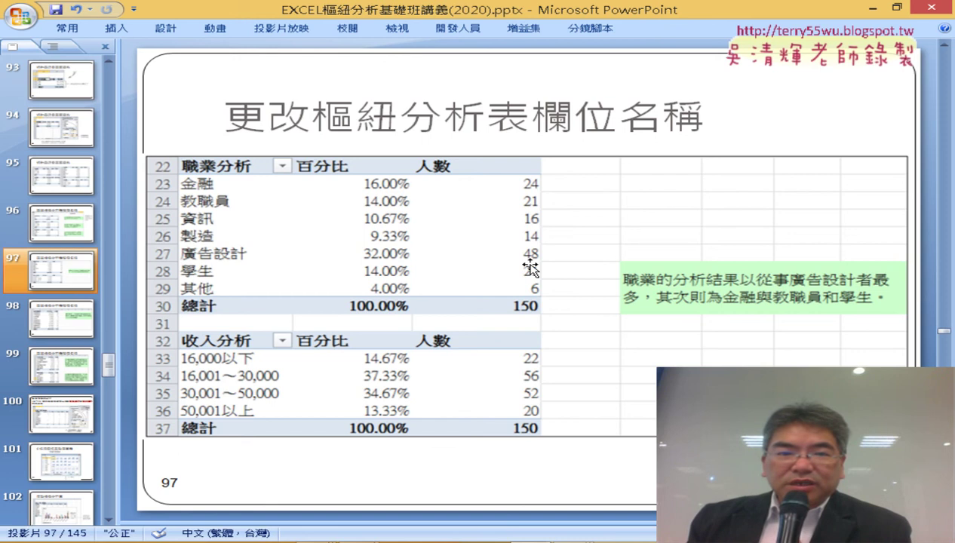
scroll(531, 267, down, 1)
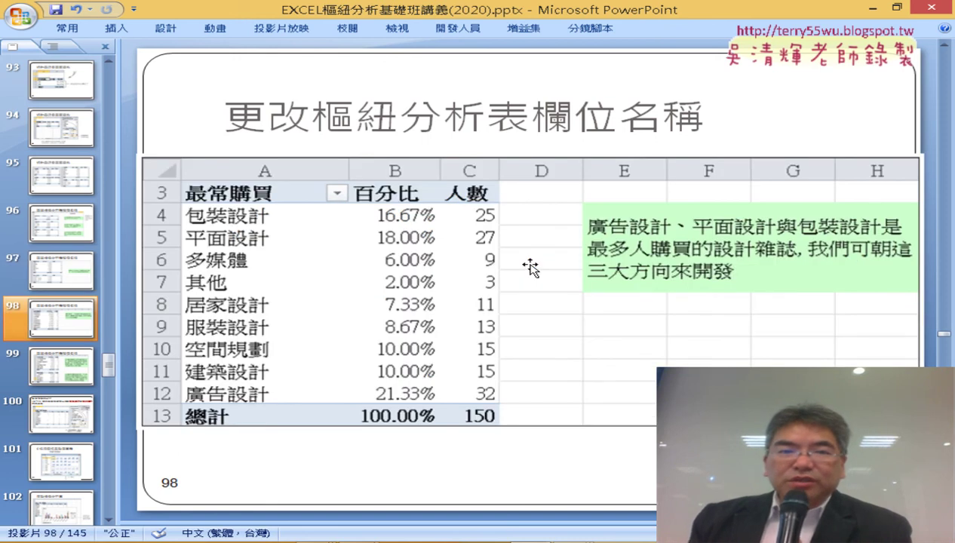
scroll(531, 267, down, 1)
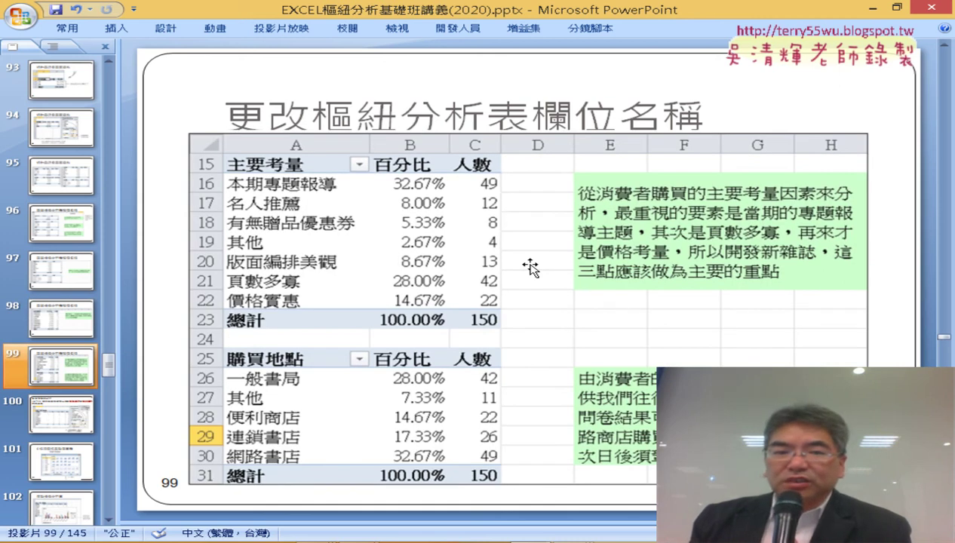
scroll(531, 267, down, 1)
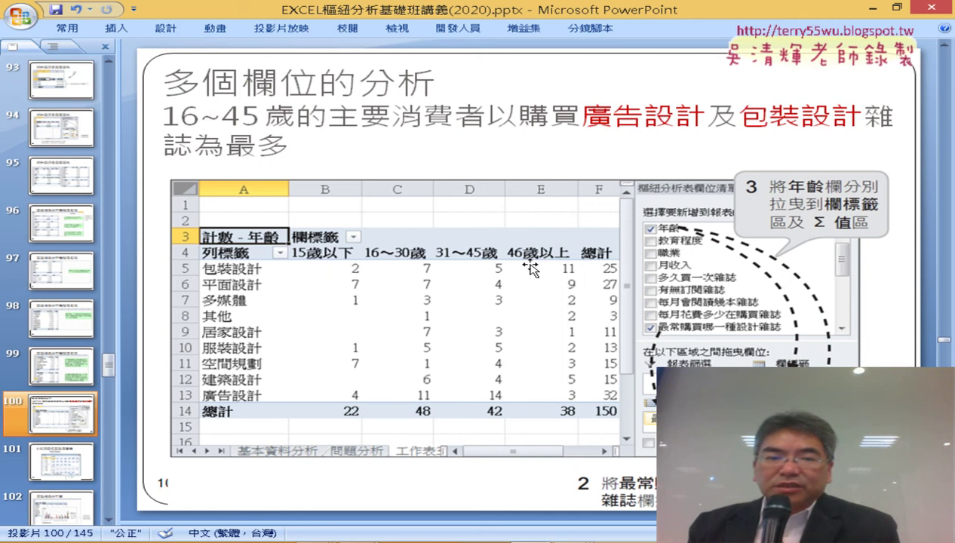
key(Page_Up)
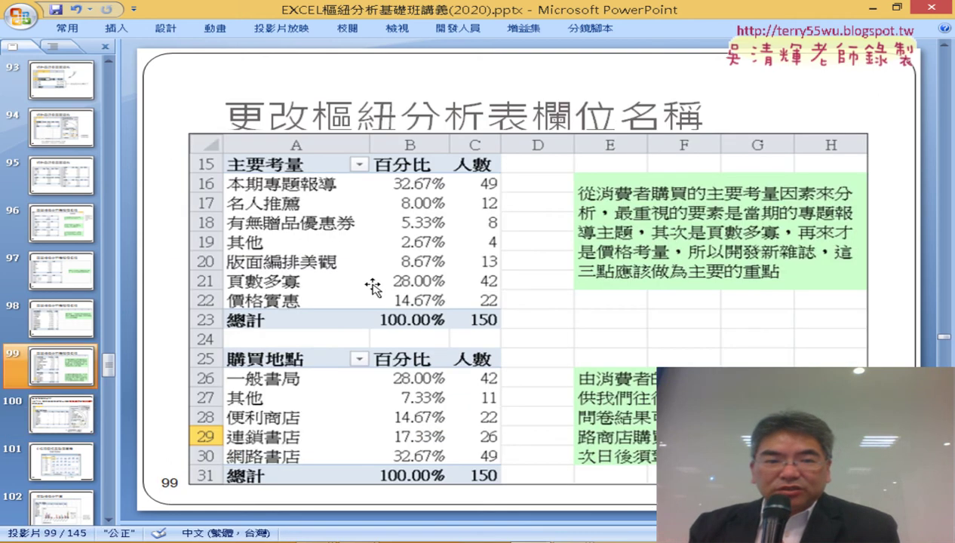
key(Page_Down)
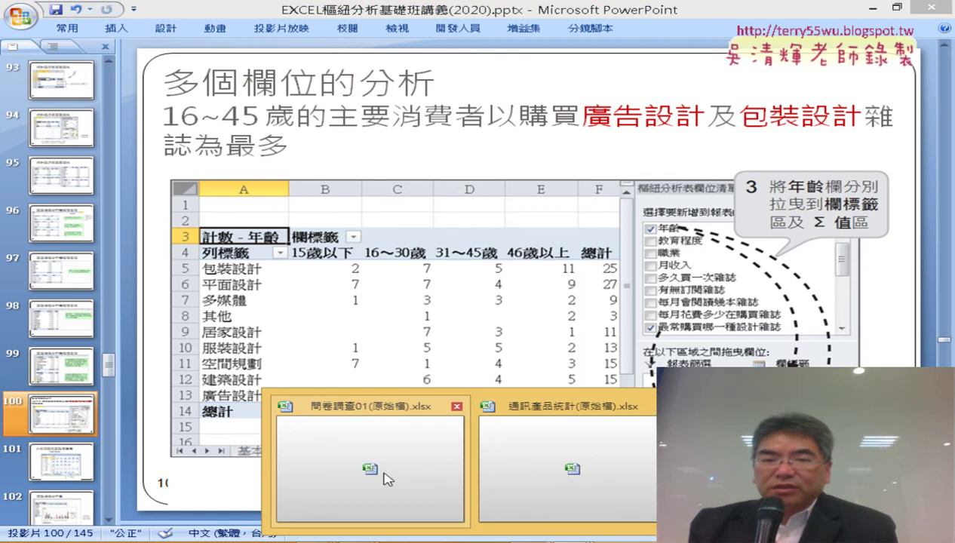
Step: Return to 問卷調查01(原始檔).xlsx and select column K 最常購買哪一種設計雜誌, then column C 年齡
click(386, 480)
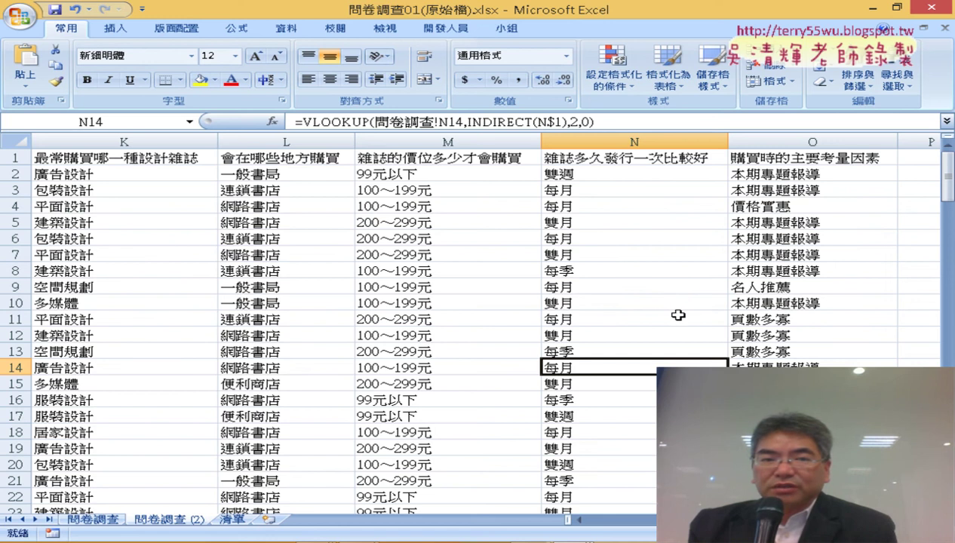
click(139, 138)
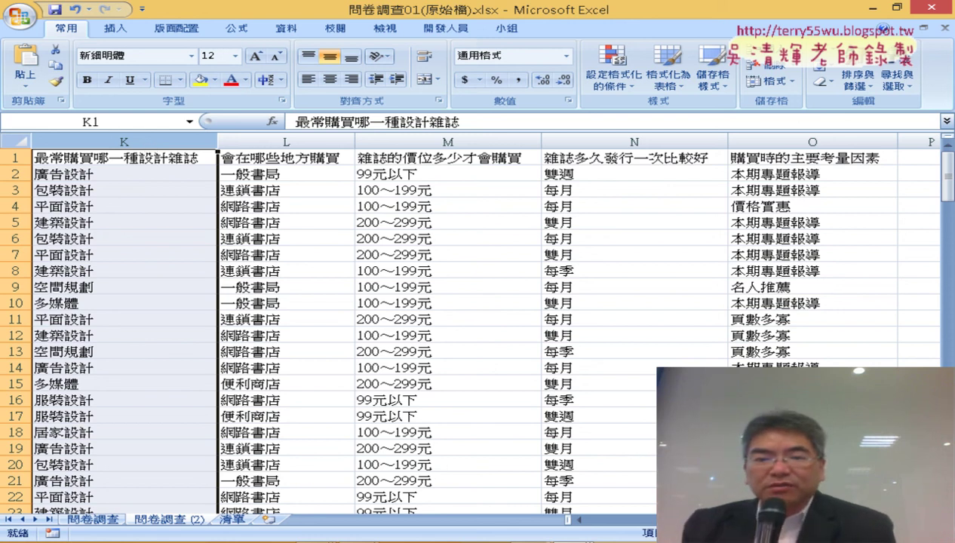
scroll(576, 519, left, 10)
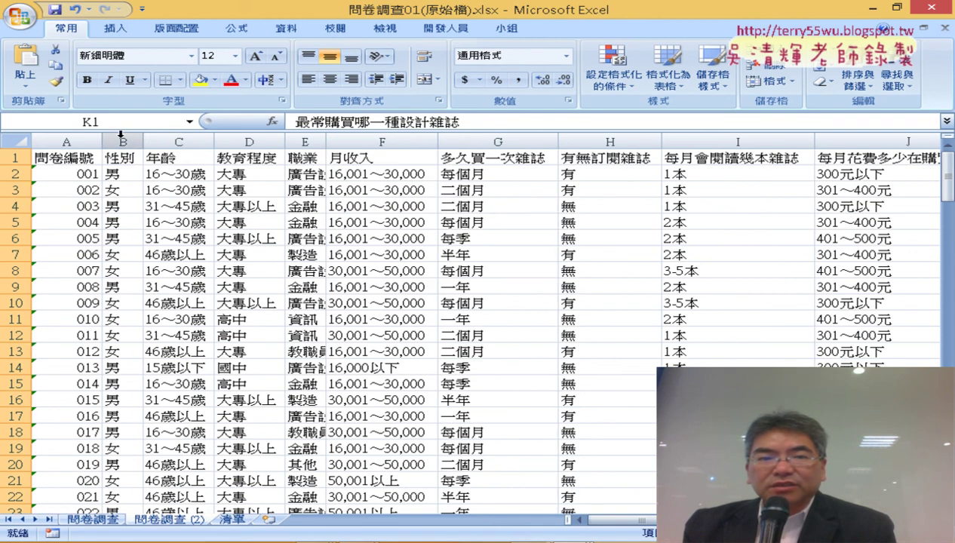
click(181, 142)
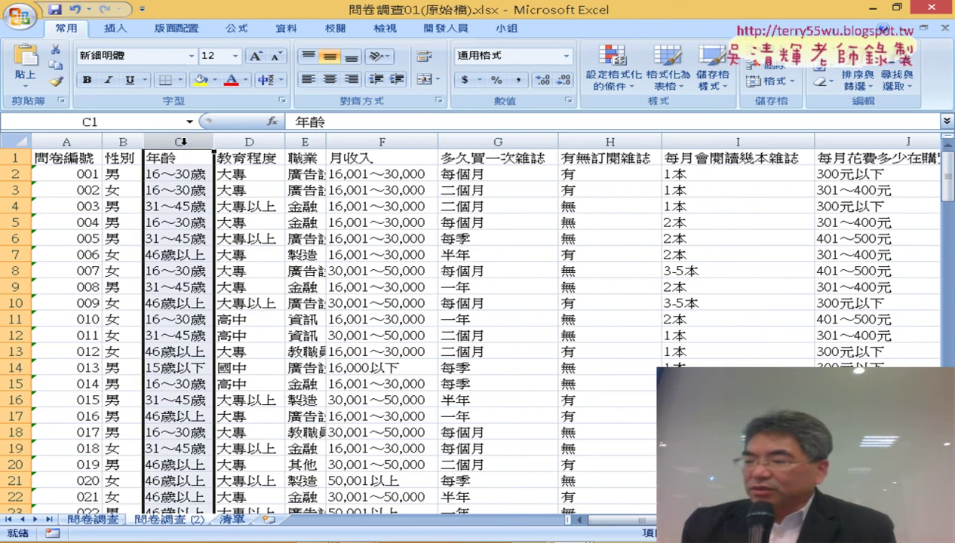